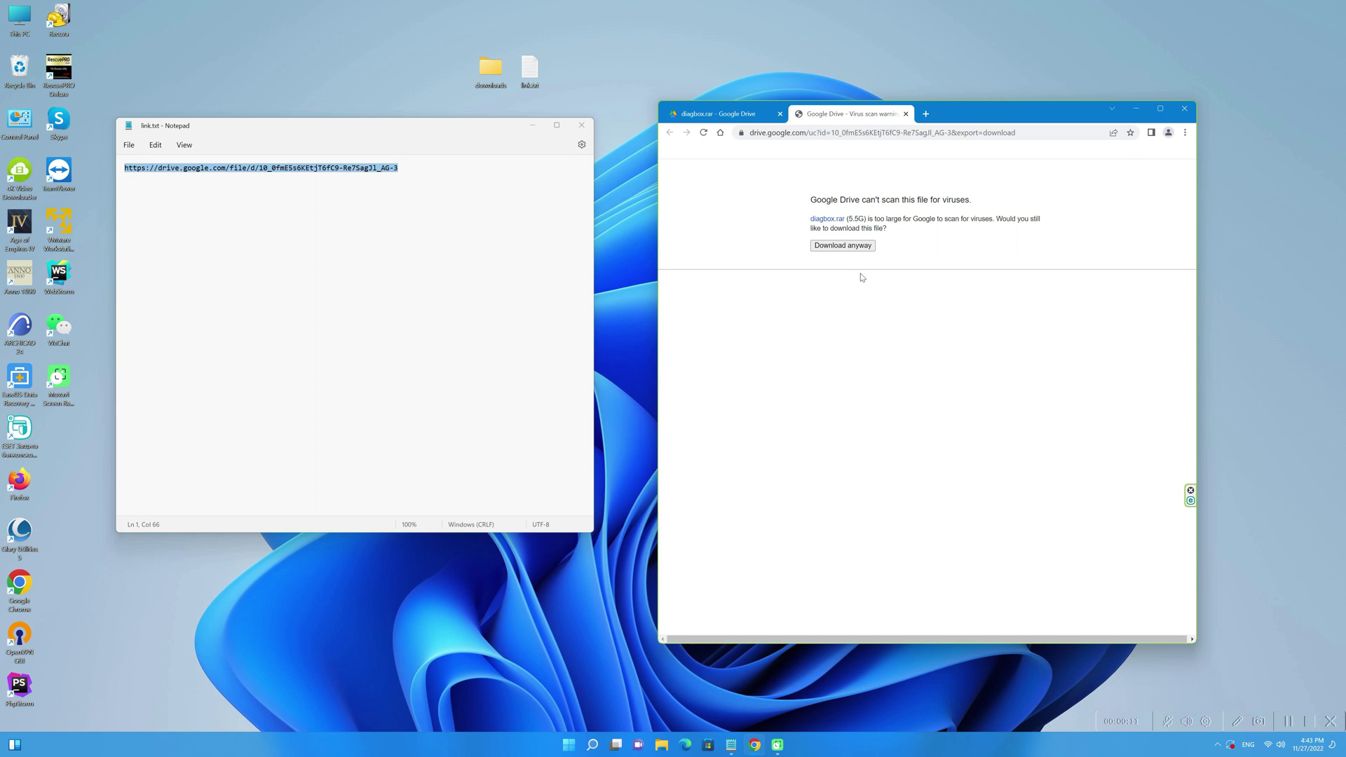
# - Download diagbox.rar despite the Google Drive virus-scan warning and show the full list of downloads
pyautogui.click(855, 250)
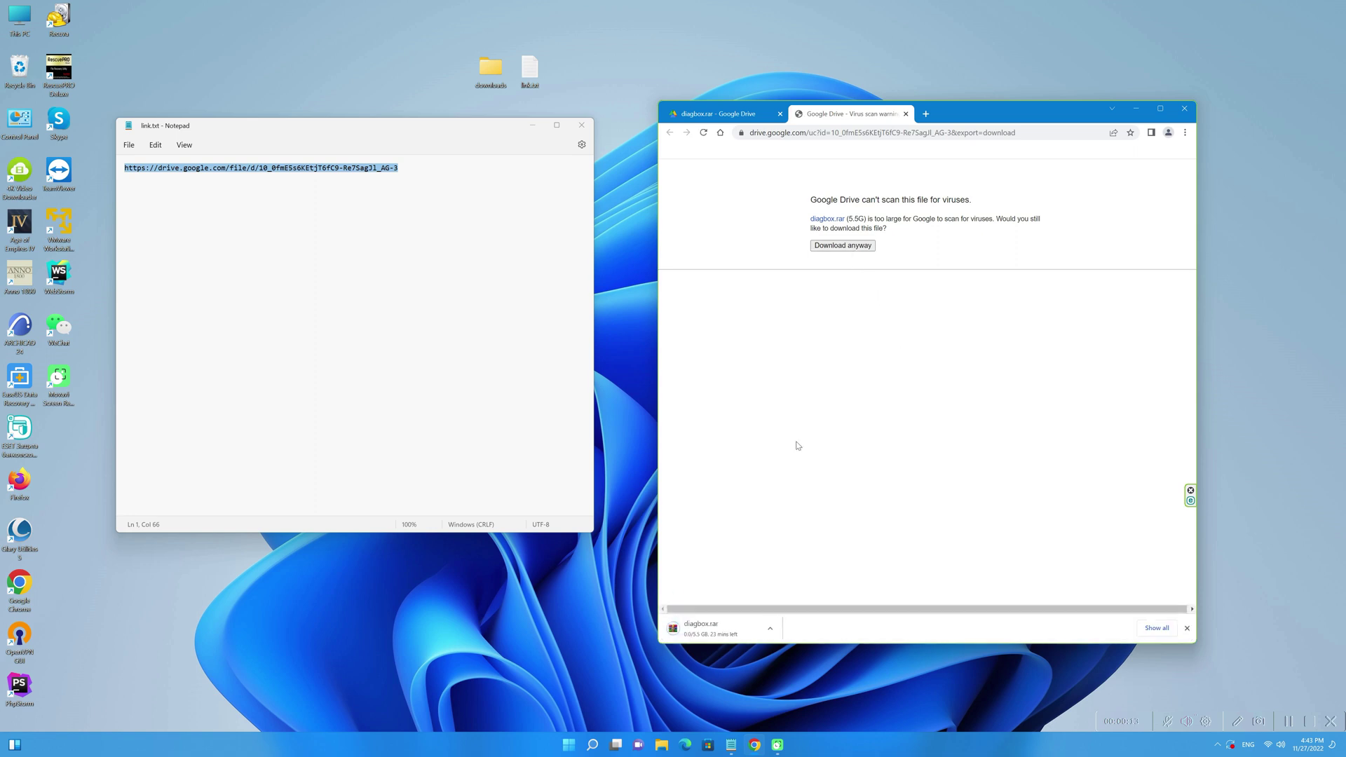
pyautogui.click(1156, 628)
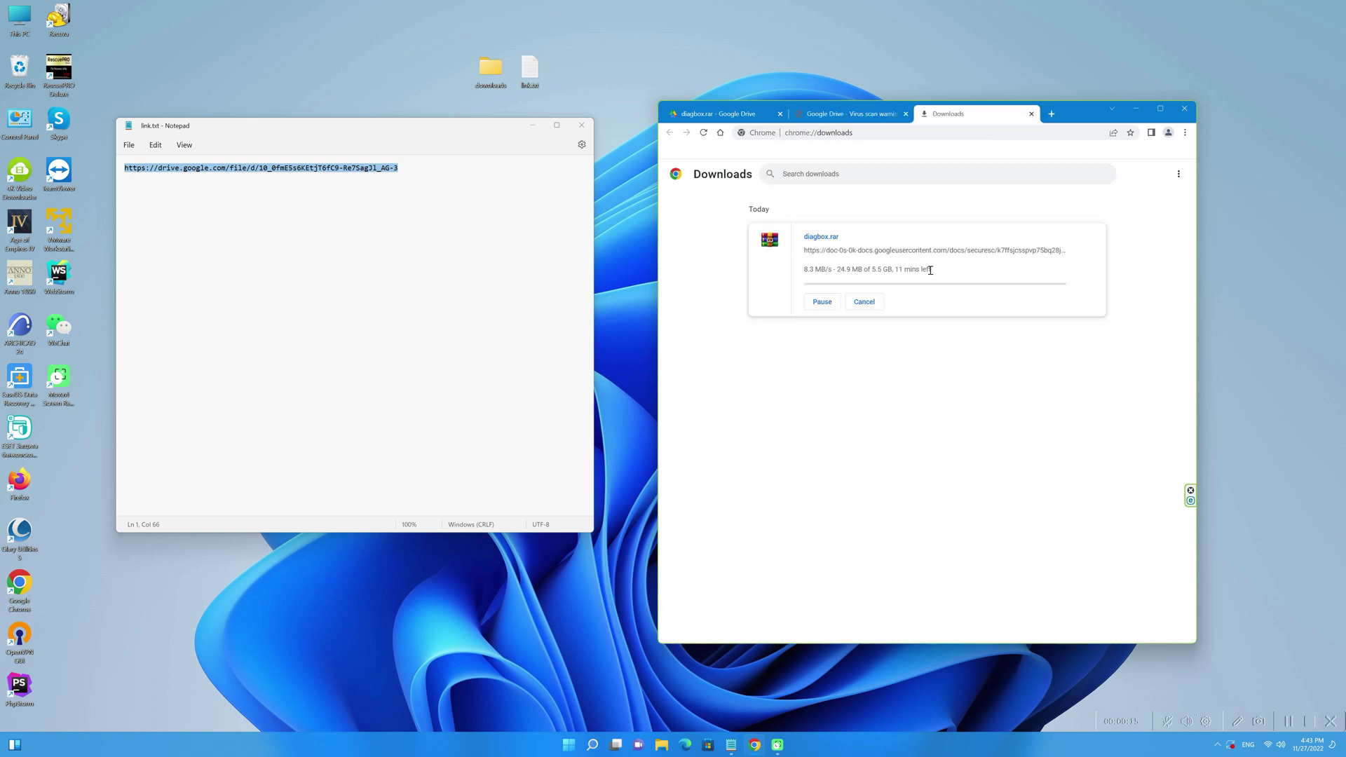
# - Close the two Google Drive tabs and the link.txt file, keeping the downloads page open
pyautogui.click(905, 113)
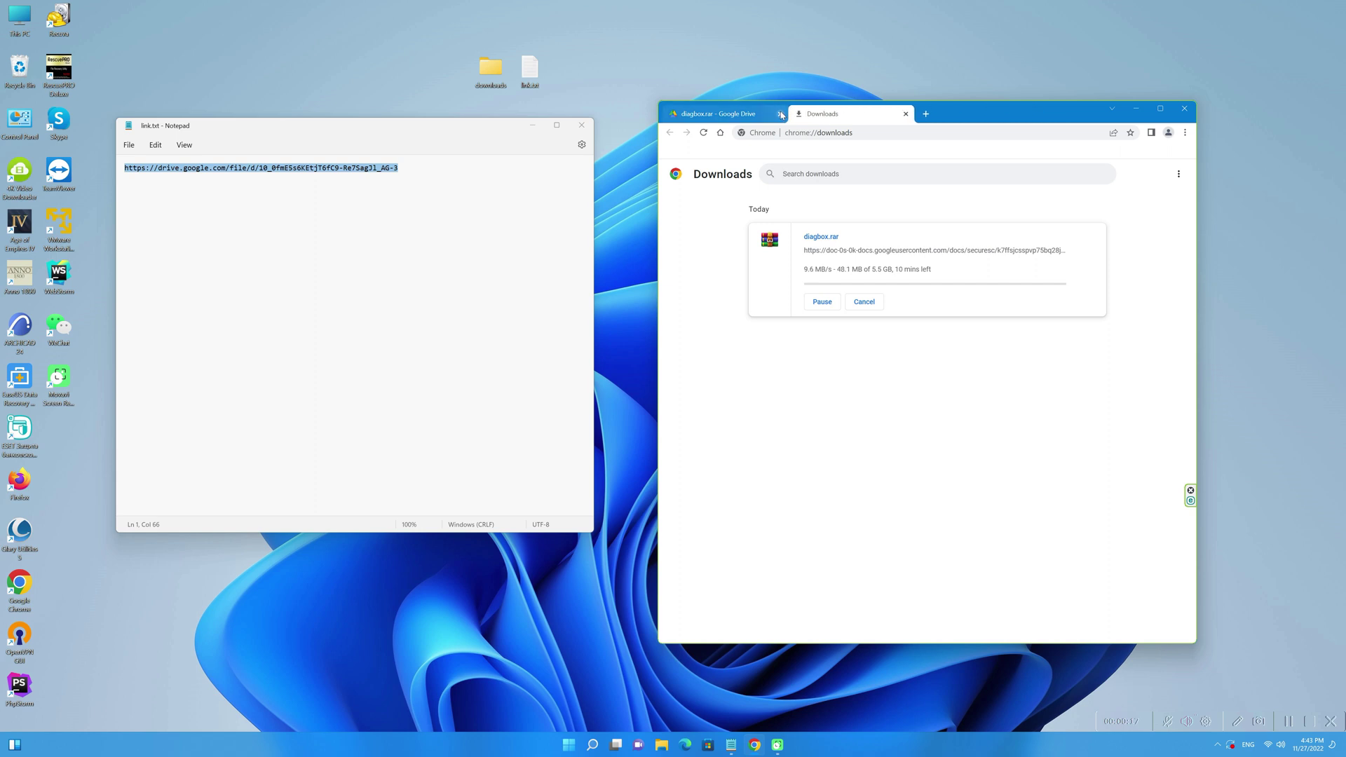
pyautogui.click(780, 114)
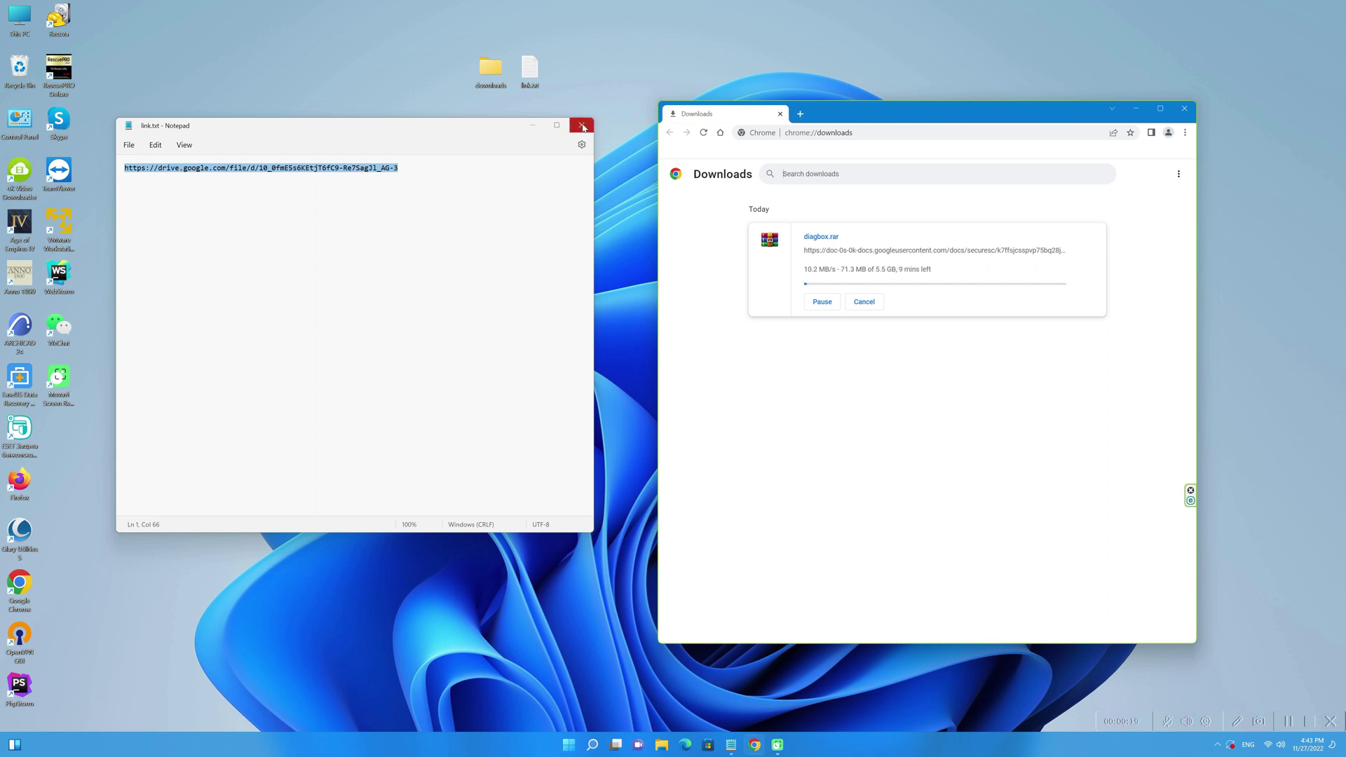
pyautogui.click(583, 127)
# - Move the downloads page to the left half of the desktop and place a new tab in its own window beside it
pyautogui.moveTo(892, 124); pyautogui.dragTo(839, 135)
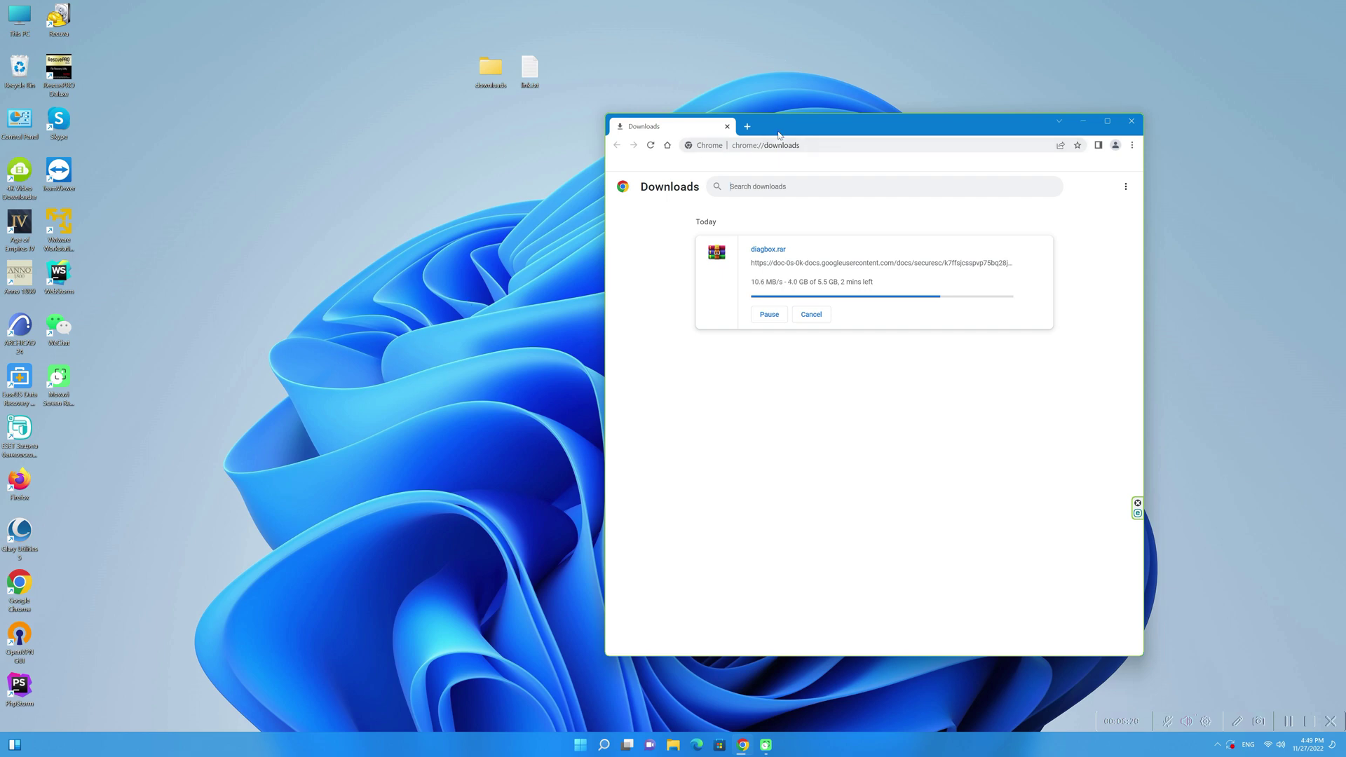
pyautogui.moveTo(782, 132); pyautogui.dragTo(267, 158)
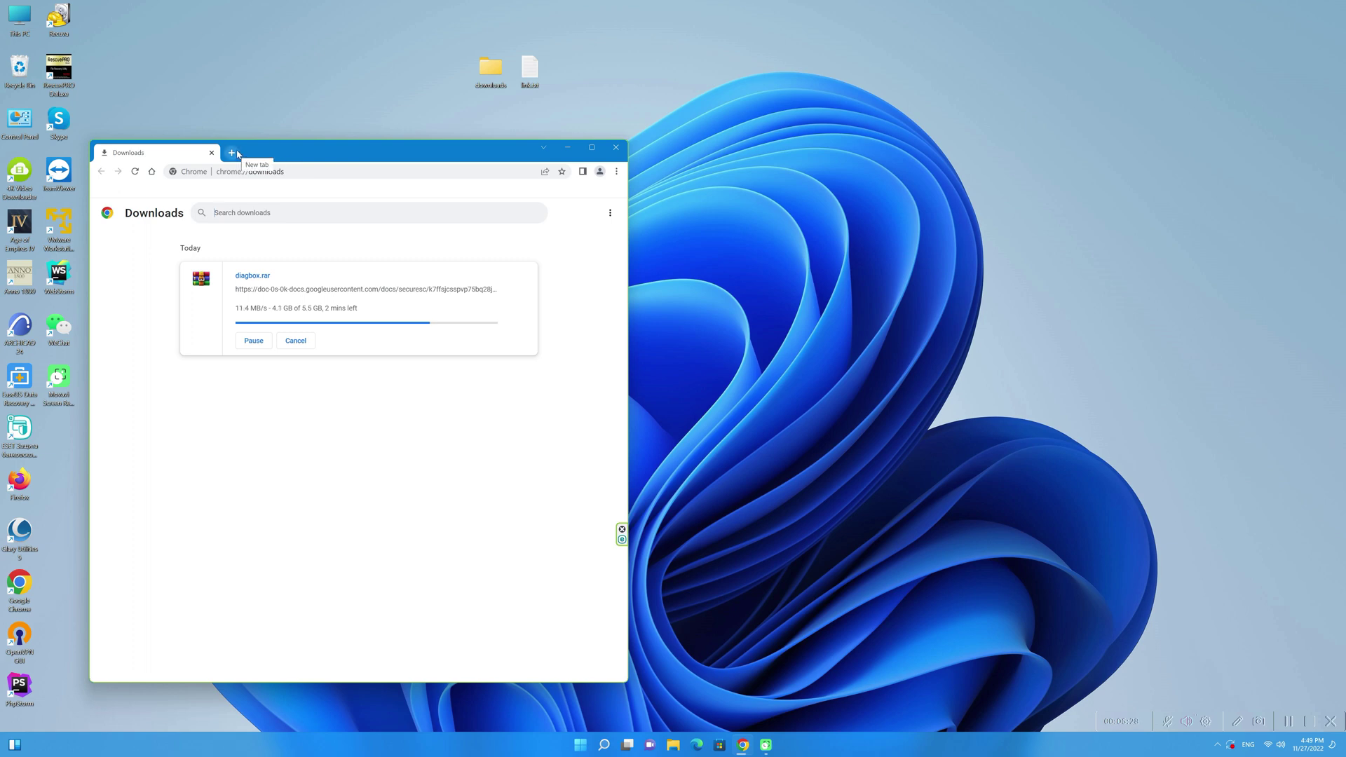
pyautogui.click(237, 155)
pyautogui.moveTo(238, 154); pyautogui.dragTo(743, 157)
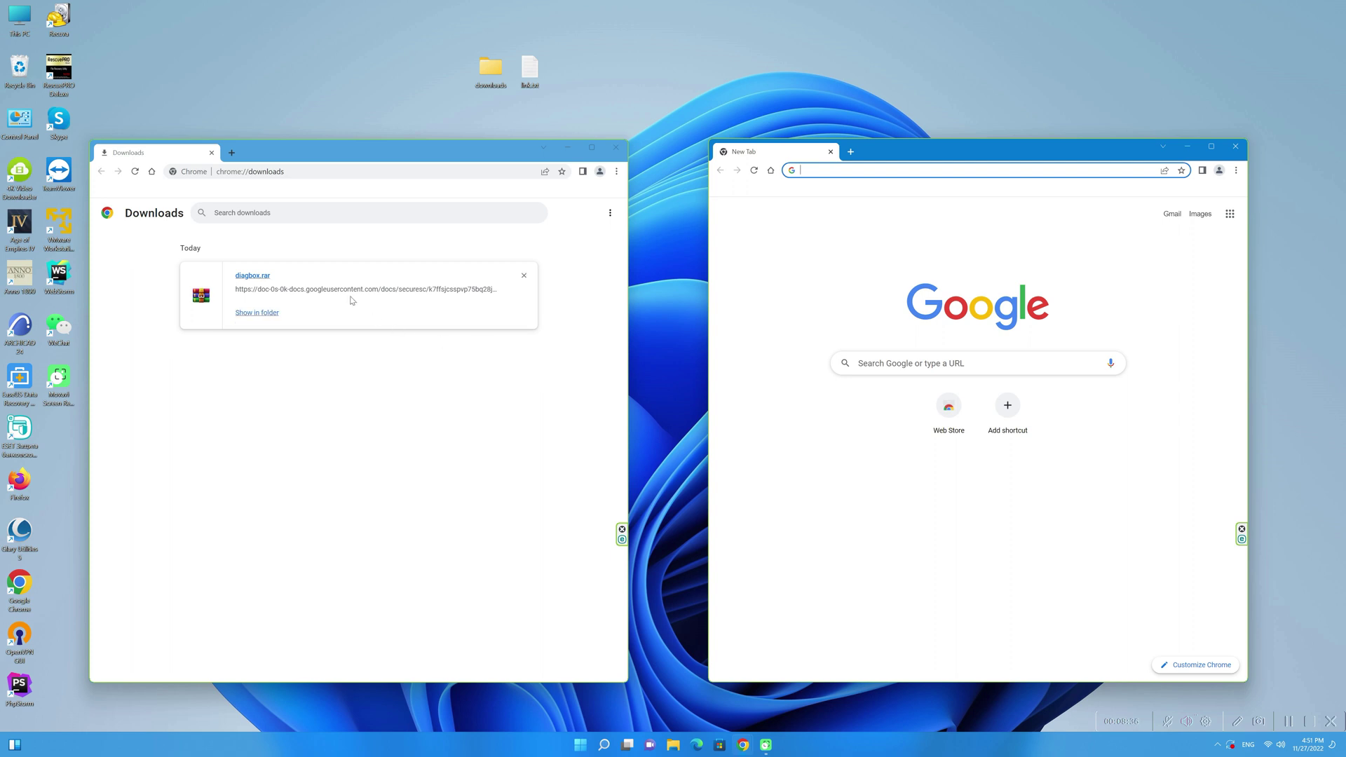
# - Show the downloaded diagbox.rar in its folder, open it with WinRAR archiver, and dismiss the extra WinRAR window
pyautogui.click(260, 313)
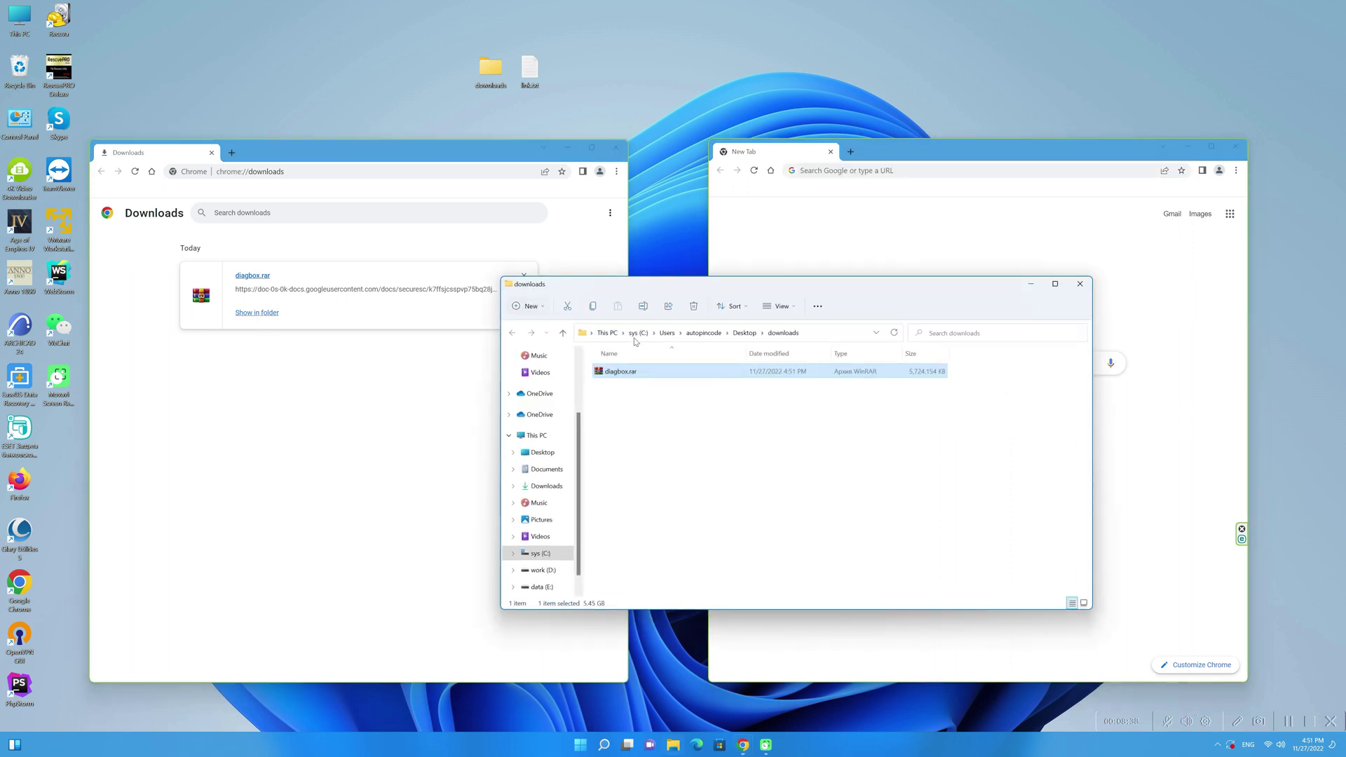
pyautogui.rightClick(623, 373)
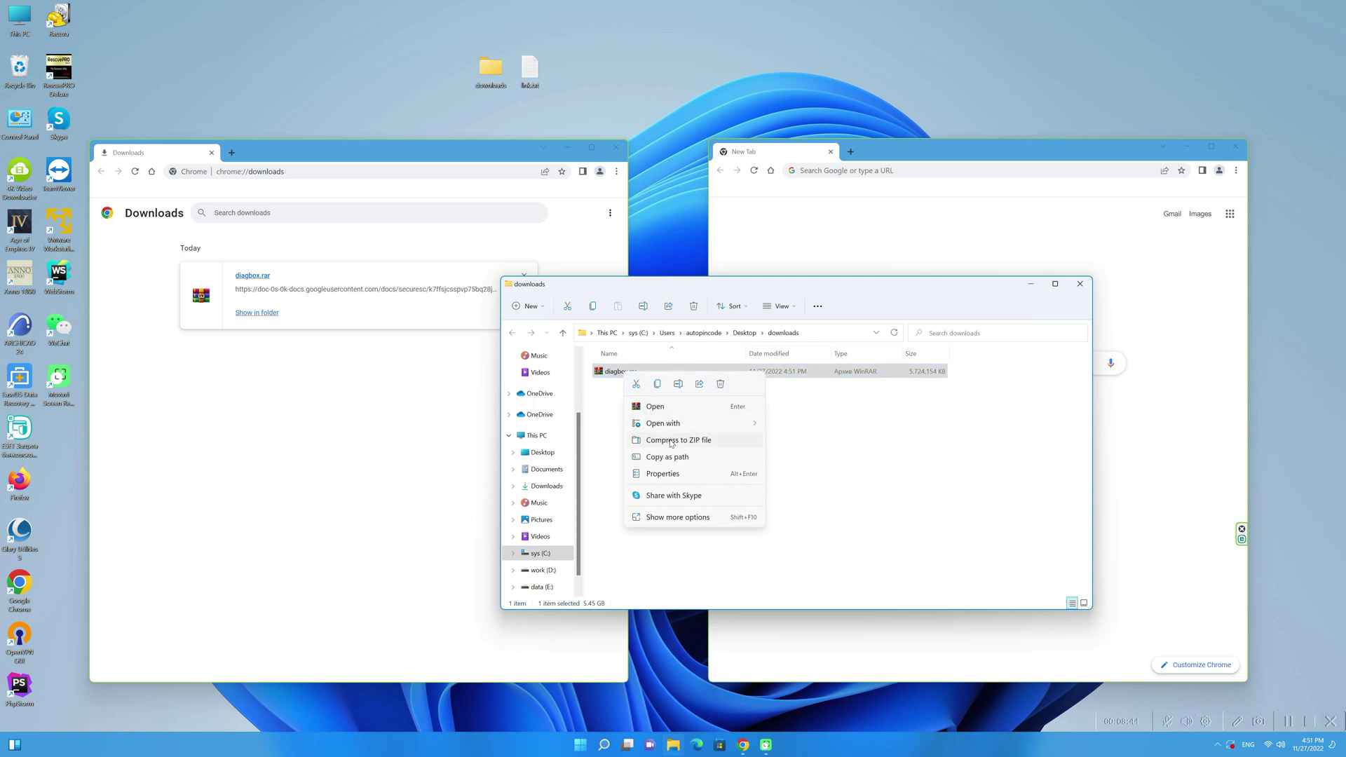
pyautogui.moveTo(701, 423)
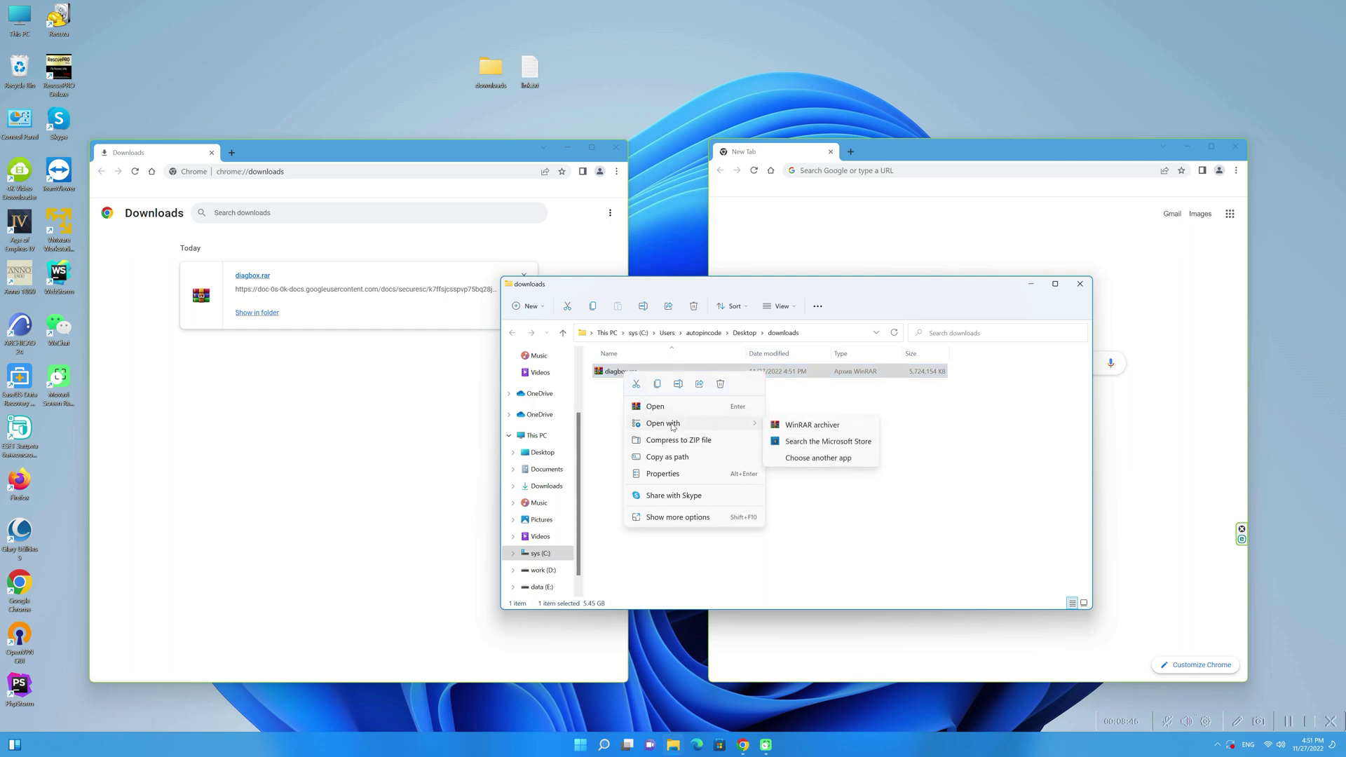
pyautogui.click(789, 425)
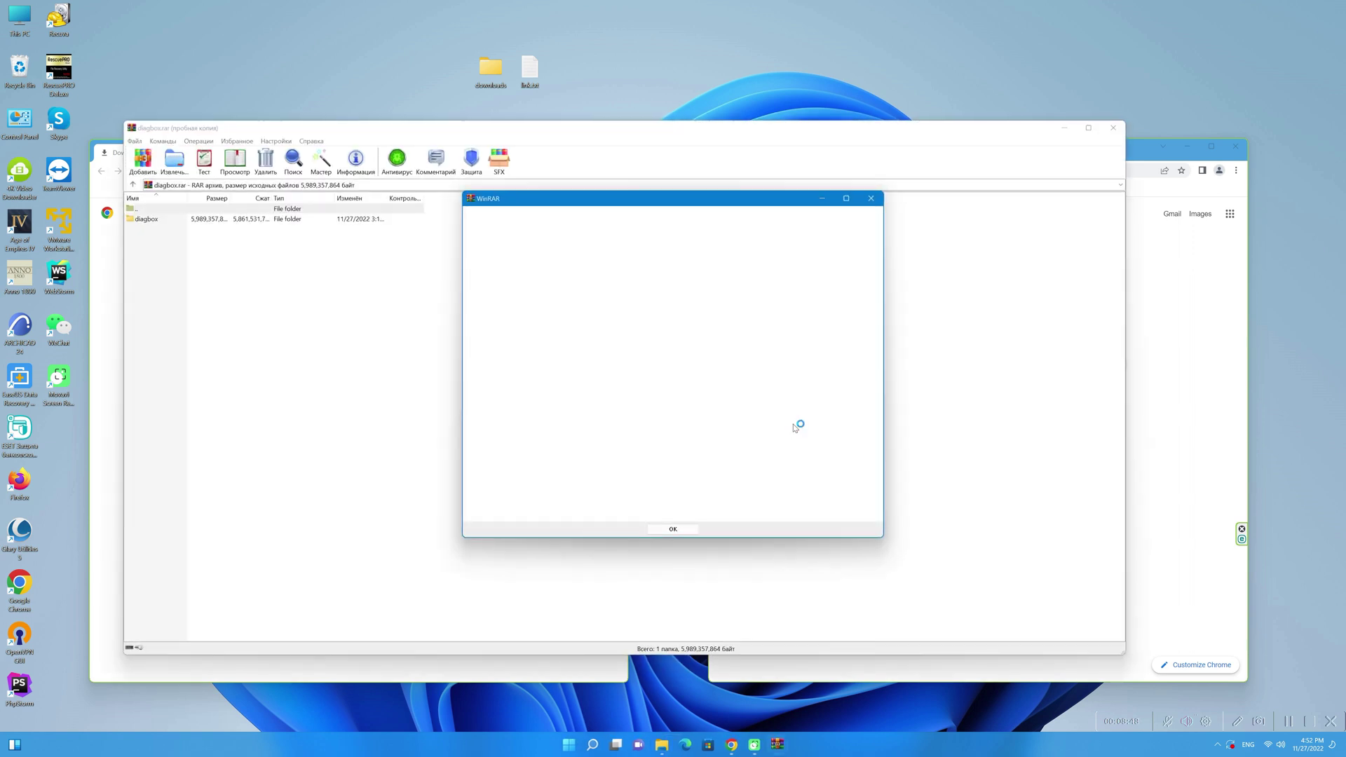
pyautogui.click(871, 198)
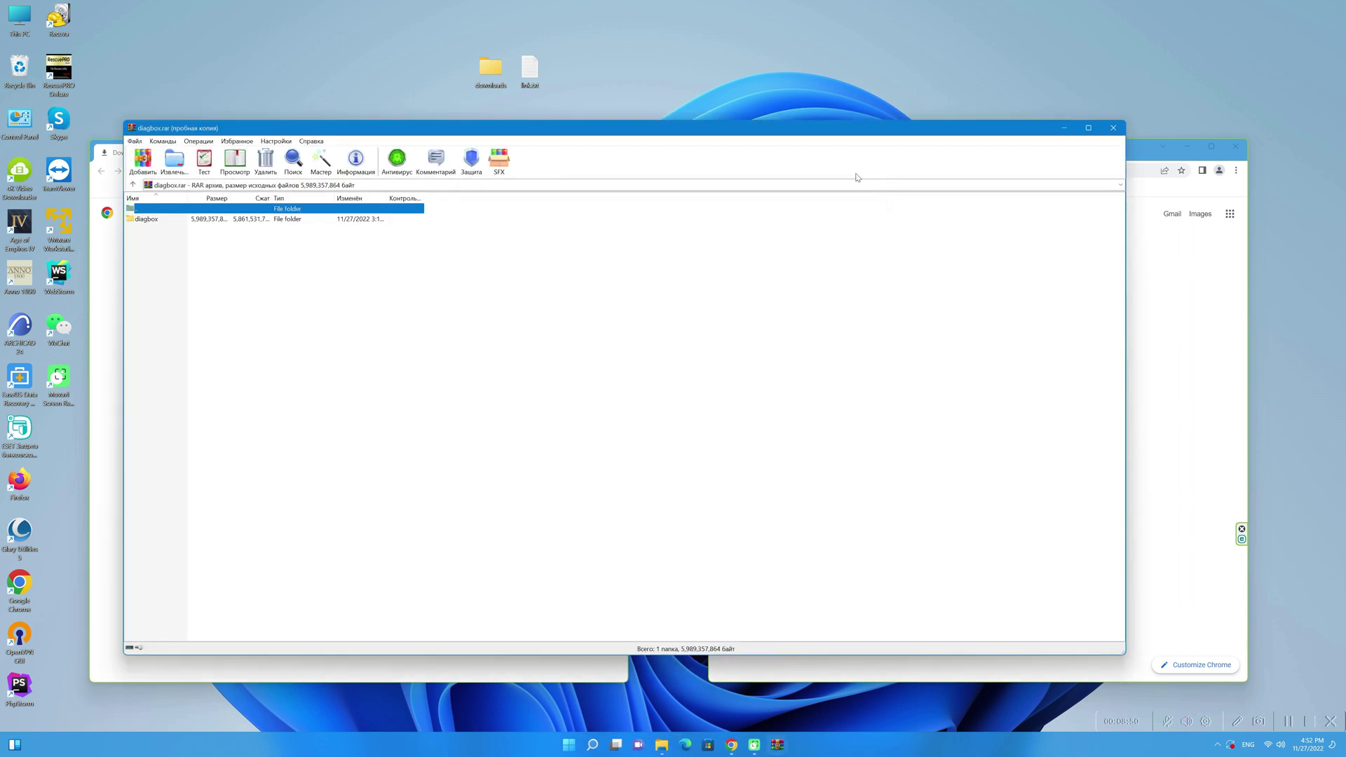
# - Open the desktop downloads folder beside the archive and extract the diagbox folder into it, entering the archive password
pyautogui.moveTo(750, 130)
pyautogui.mouseDown()
pyautogui.moveTo(948, 134)
pyautogui.moveTo(762, 135)
pyautogui.mouseUp()
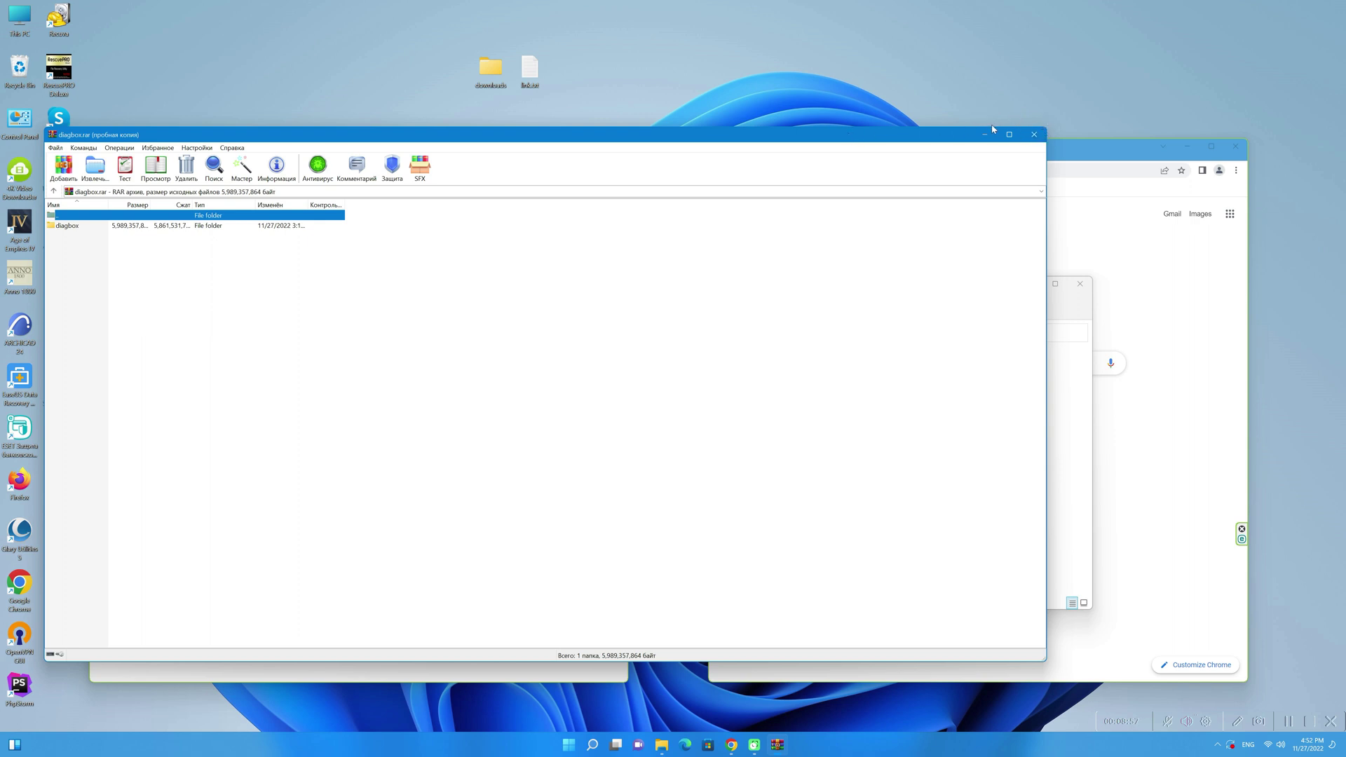
pyautogui.moveTo(406, 138); pyautogui.dragTo(698, 134)
pyautogui.doubleClick(496, 81)
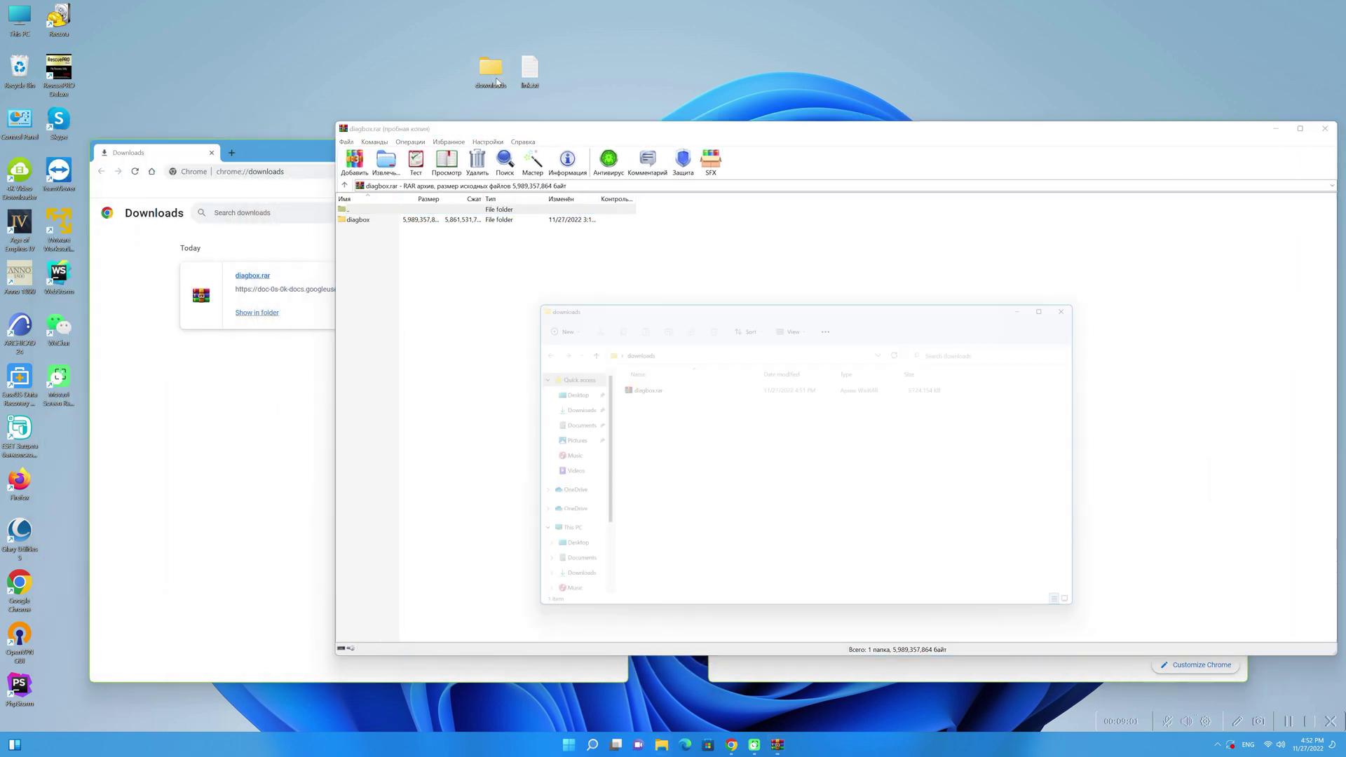
pyautogui.moveTo(367, 219); pyautogui.dragTo(547, 355)
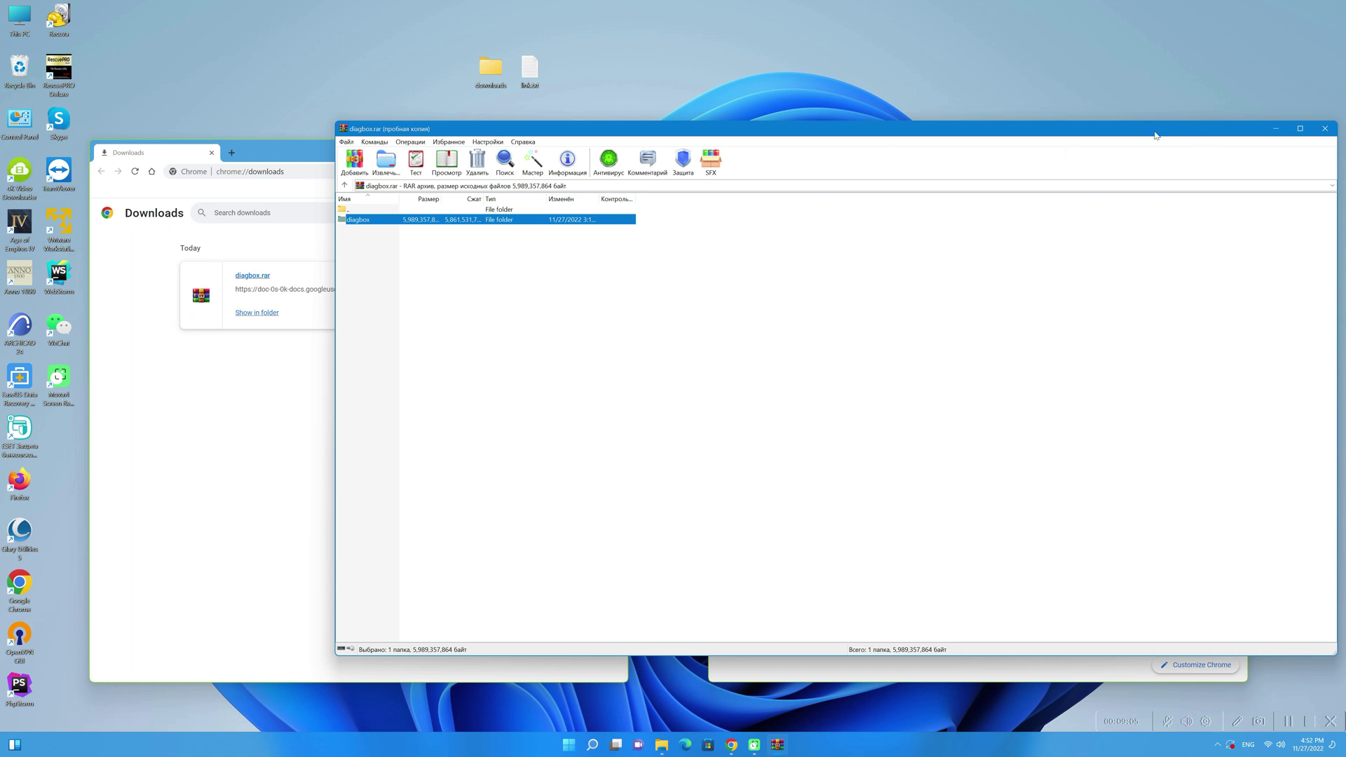
pyautogui.moveTo(1155, 134); pyautogui.dragTo(1006, 135)
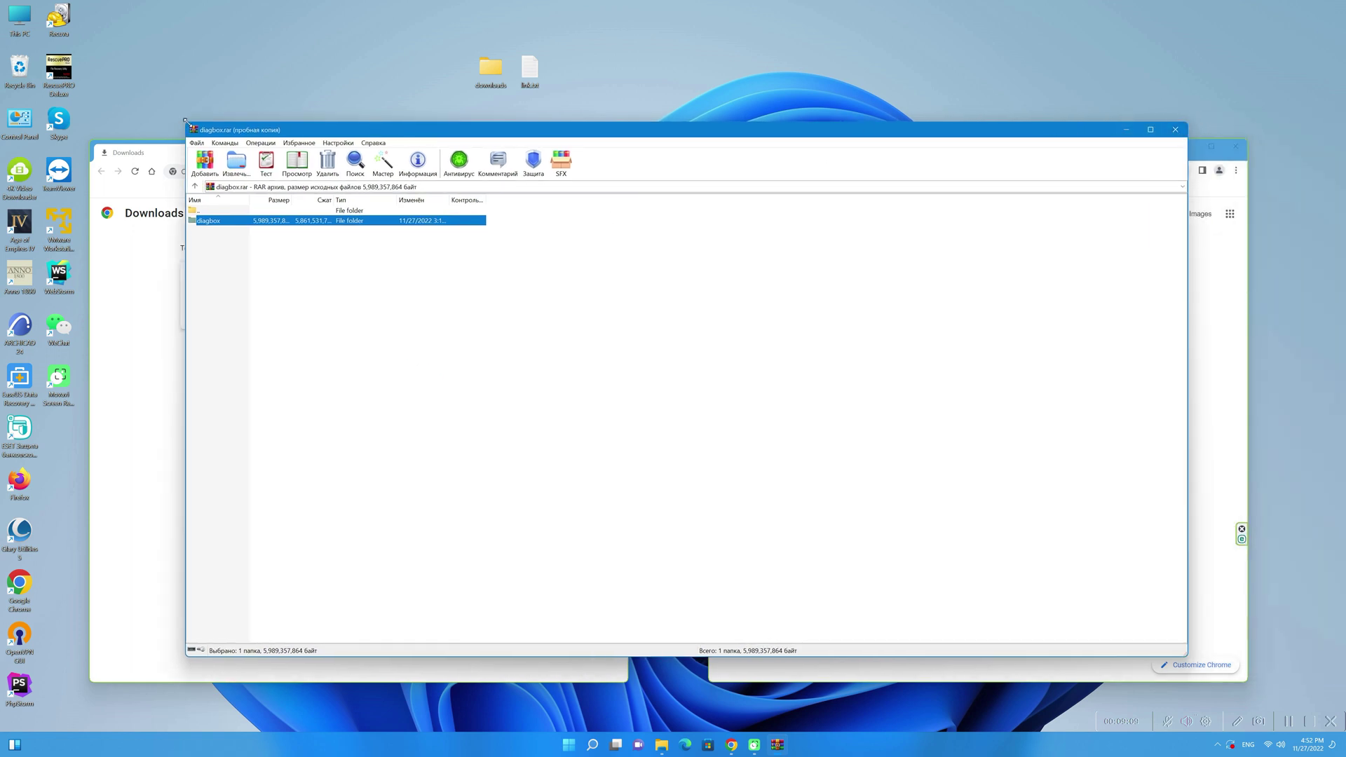
pyautogui.moveTo(182, 121); pyautogui.dragTo(631, 210)
pyautogui.moveTo(735, 211); pyautogui.dragTo(113, 194)
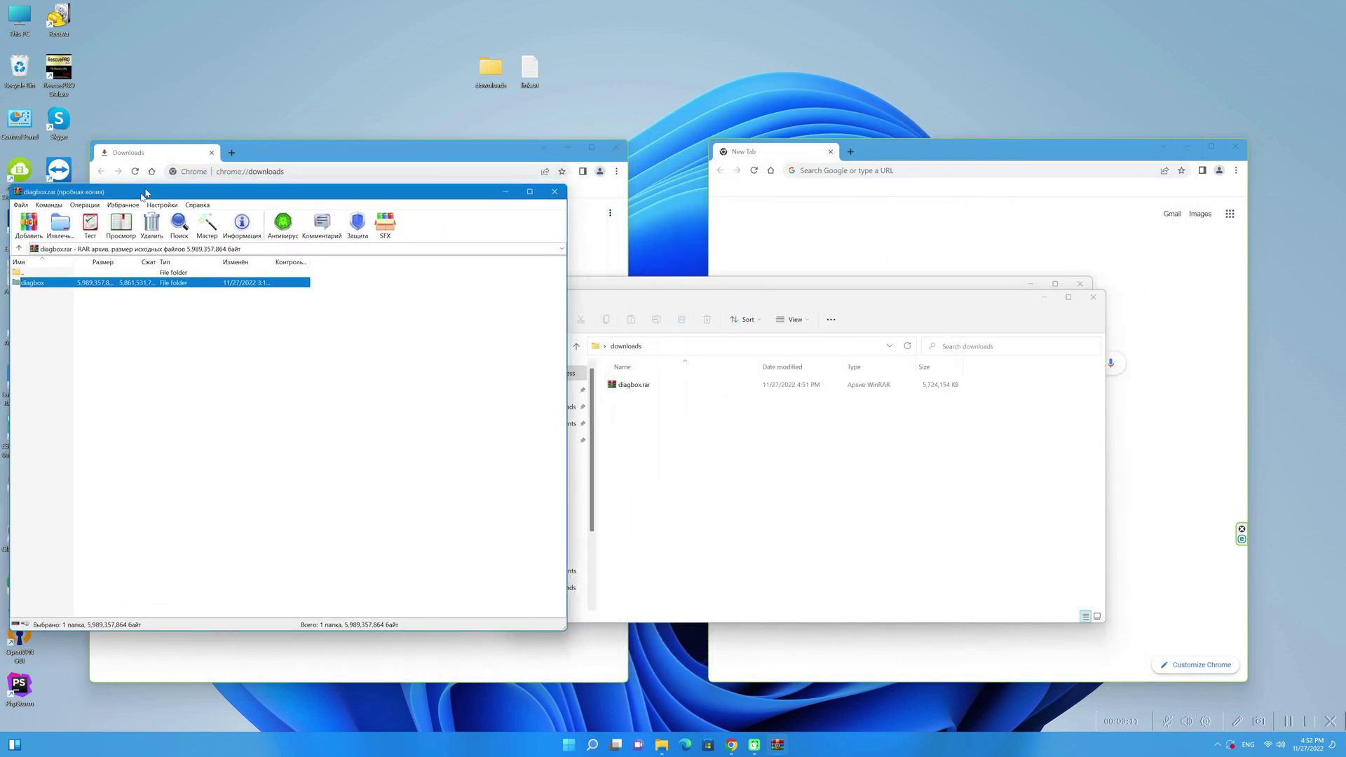
pyautogui.moveTo(29, 289); pyautogui.dragTo(729, 451)
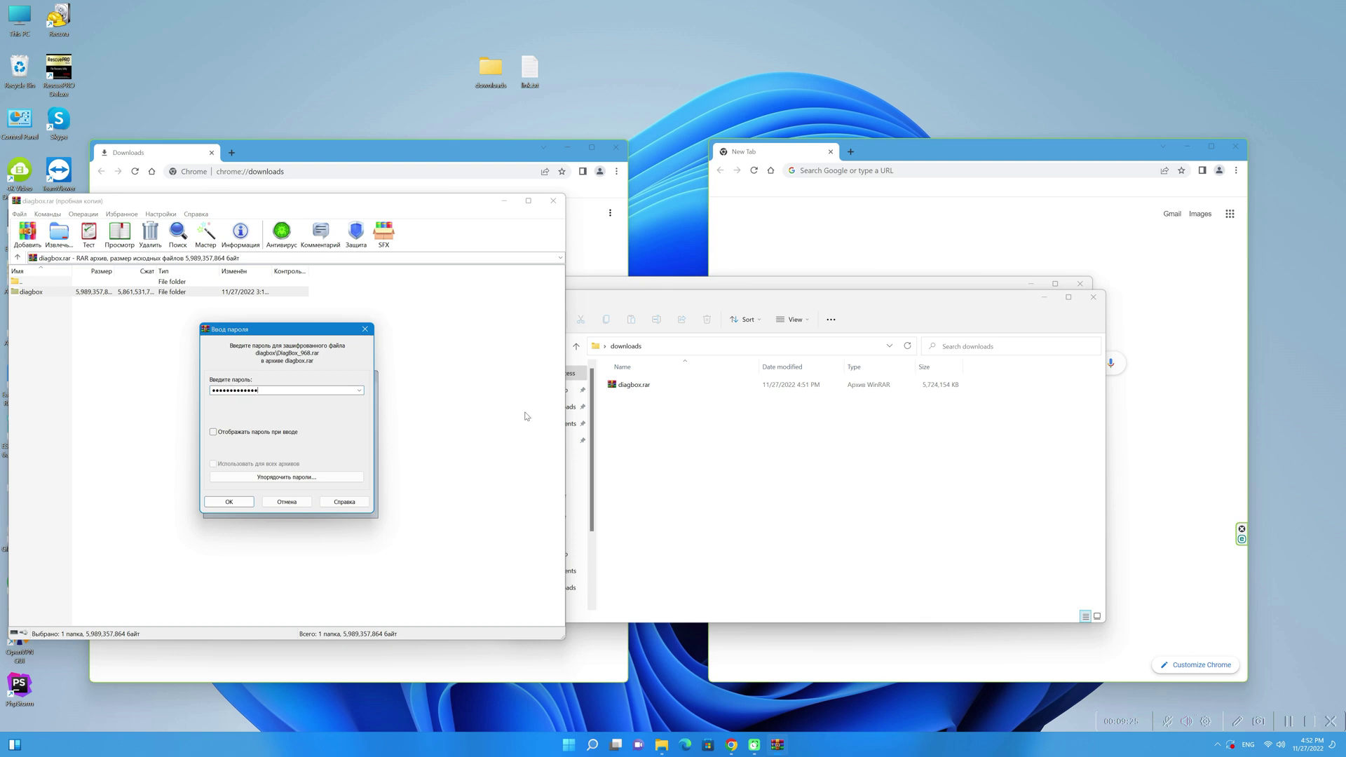
pyautogui.click(244, 504)
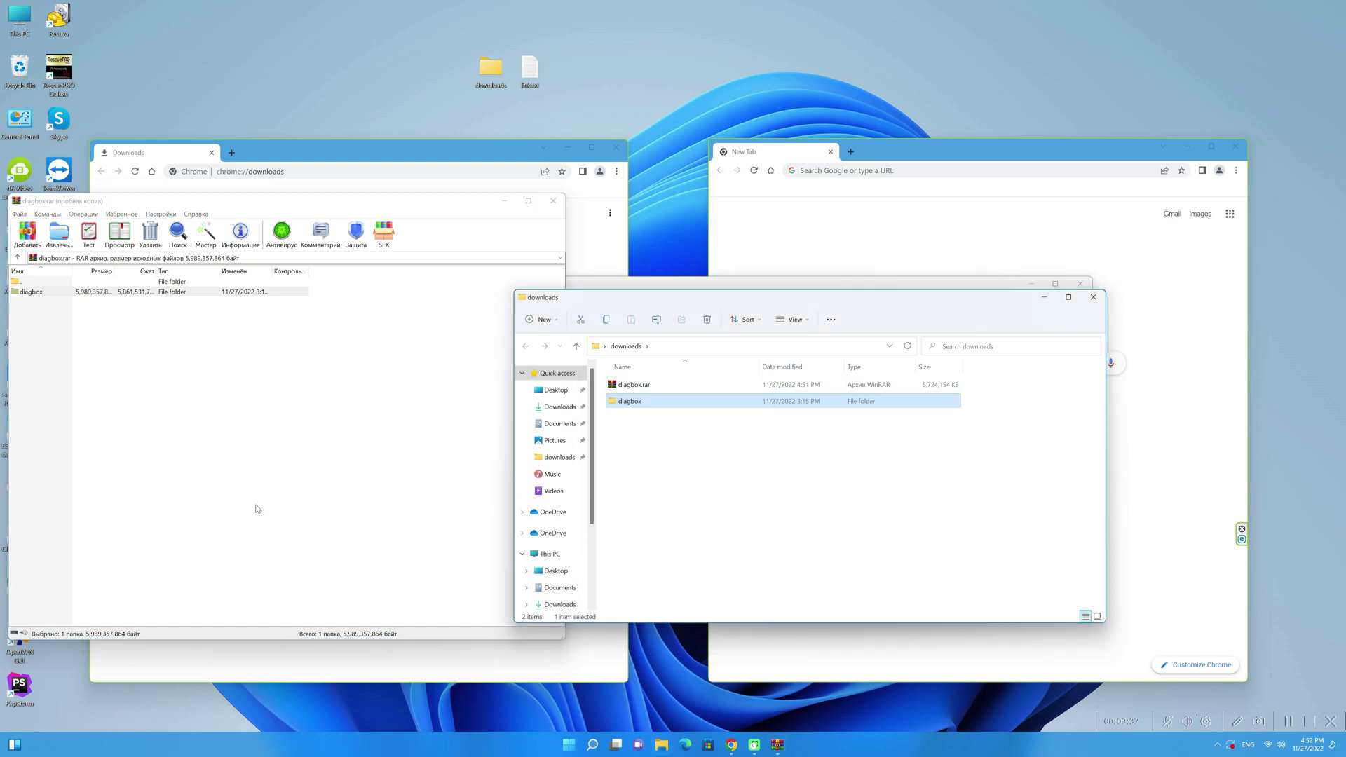
# - Close the archive, the browser downloads page and the duplicate folder window, and move the remaining downloads folder beside the browser
pyautogui.click(553, 201)
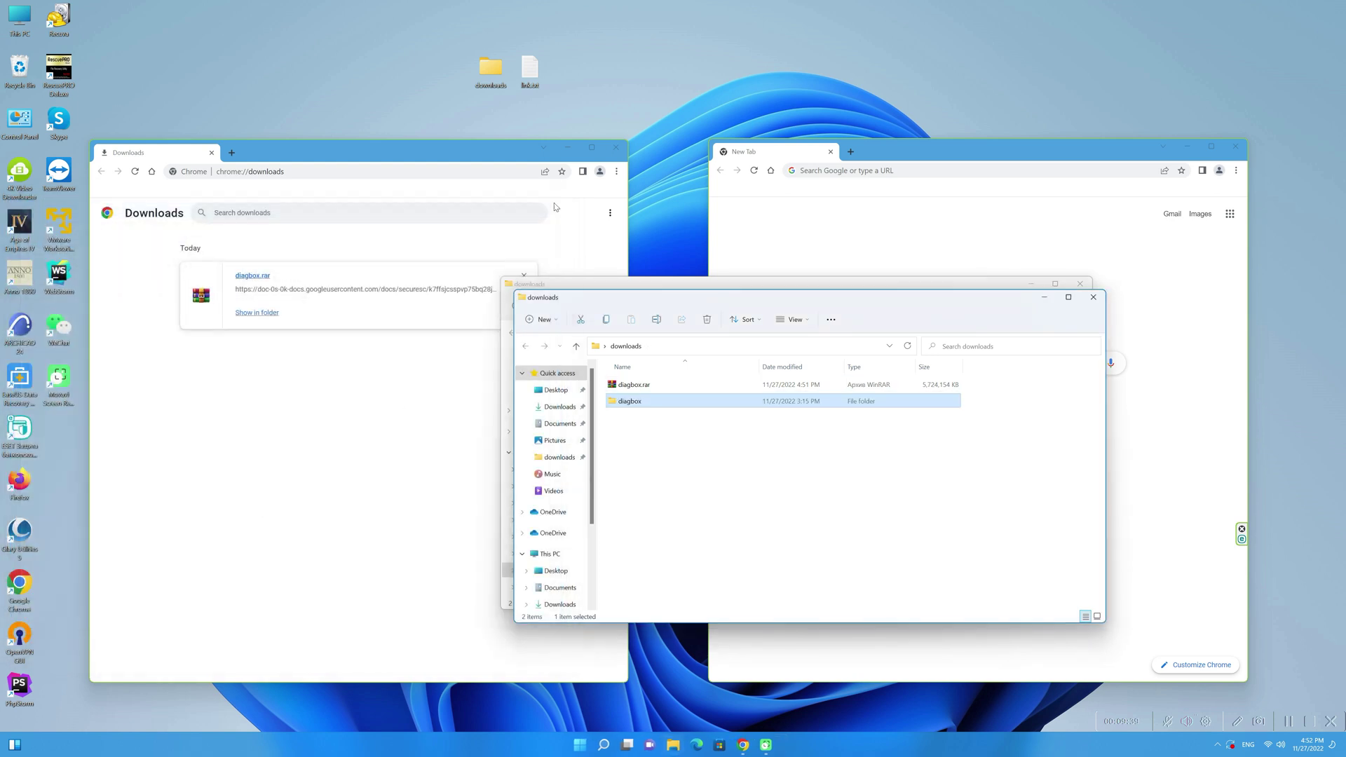
pyautogui.click(616, 147)
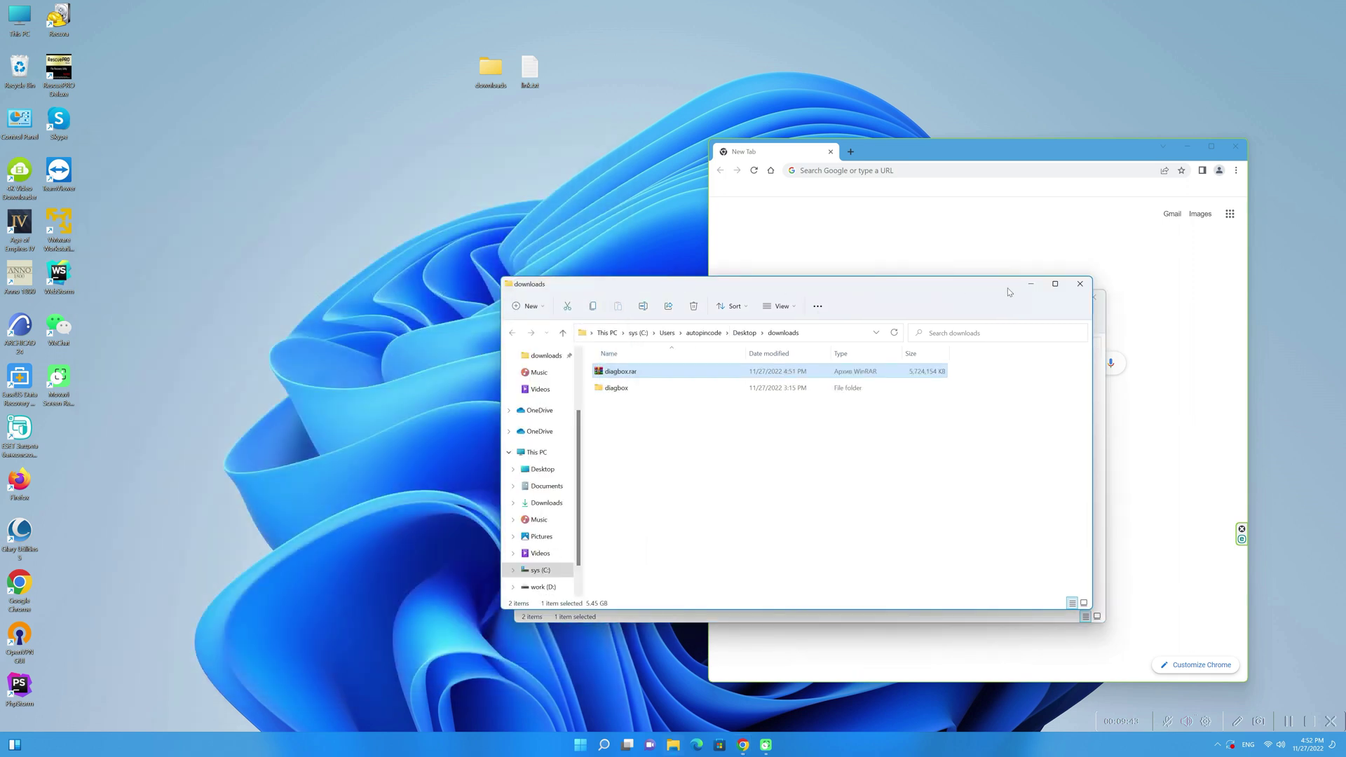
pyautogui.click(1079, 283)
pyautogui.moveTo(724, 309); pyautogui.dragTo(298, 253)
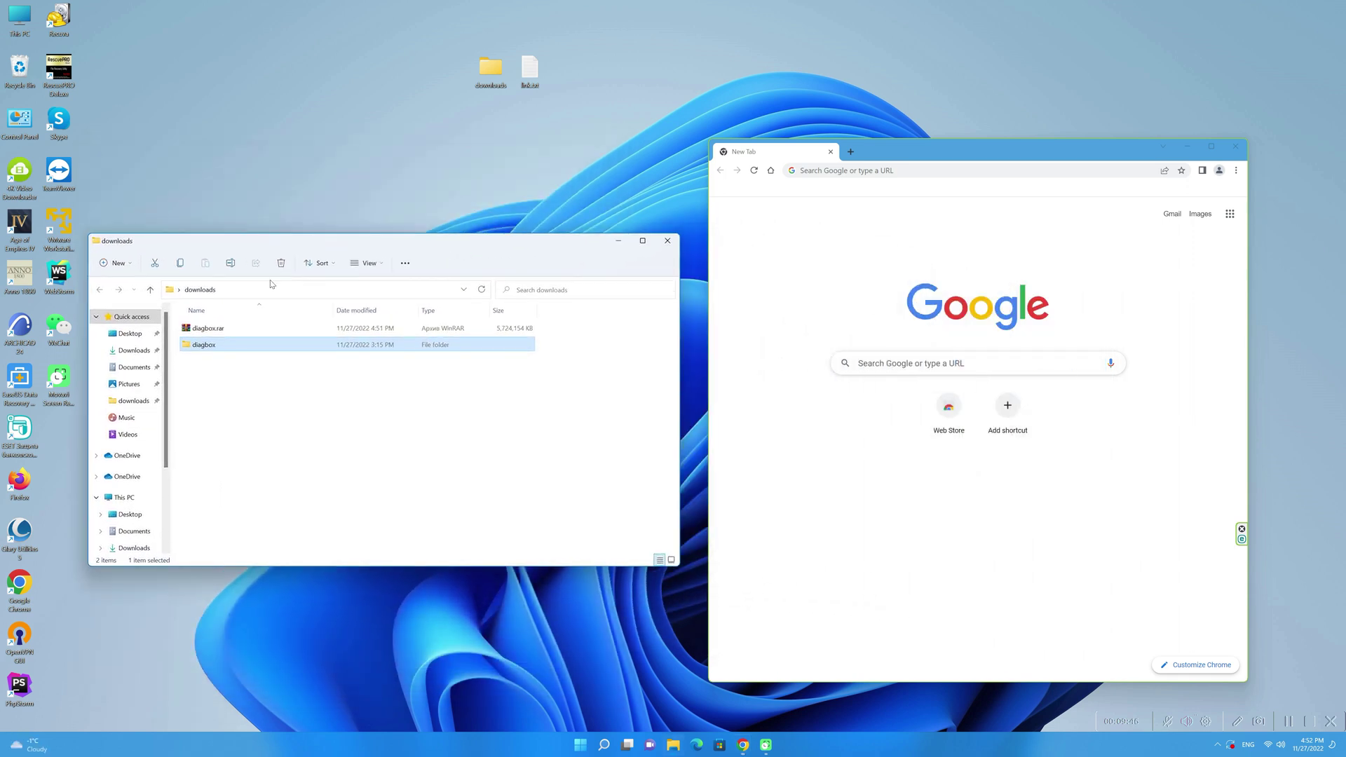
# - Open DiagBox_968.rar from the diagbox folder, extract its DiagBox_968 folder there, and close the archive
pyautogui.doubleClick(212, 345)
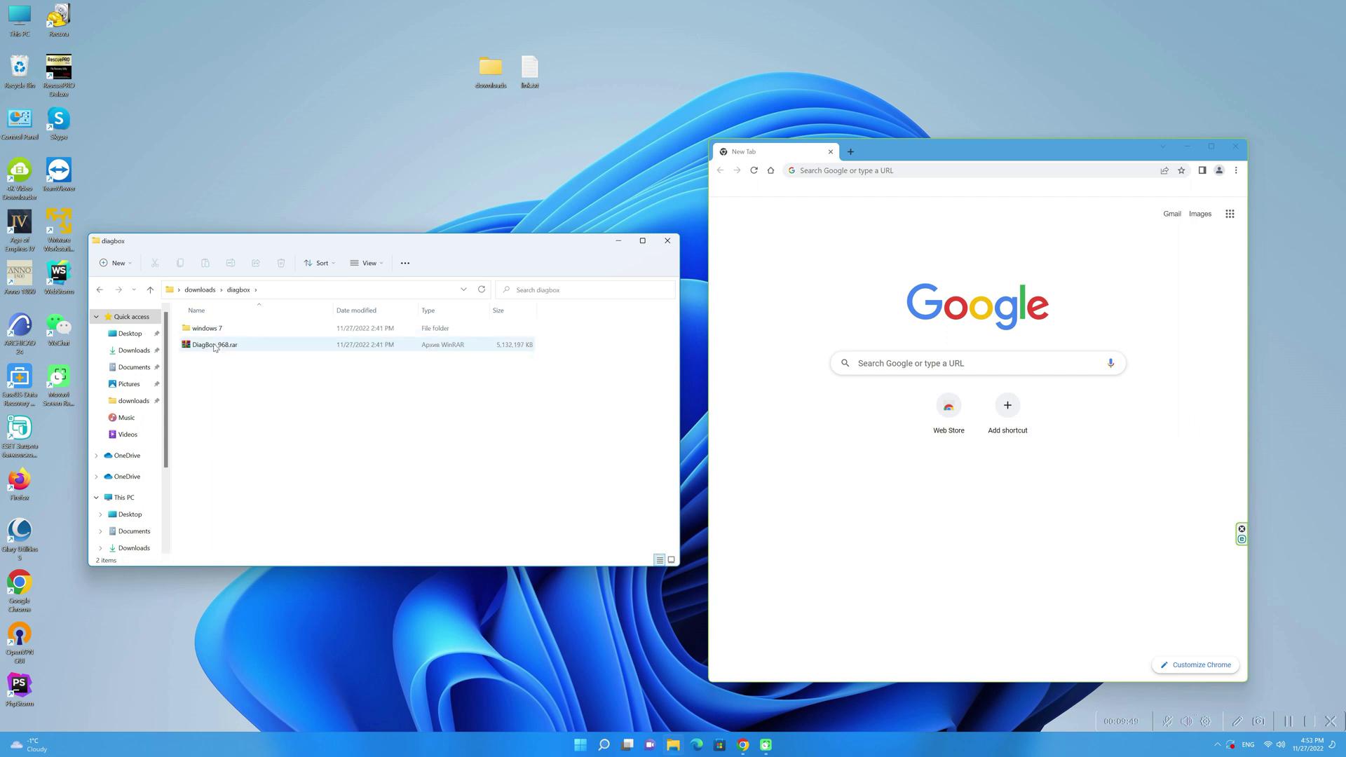
pyautogui.rightClick(215, 347)
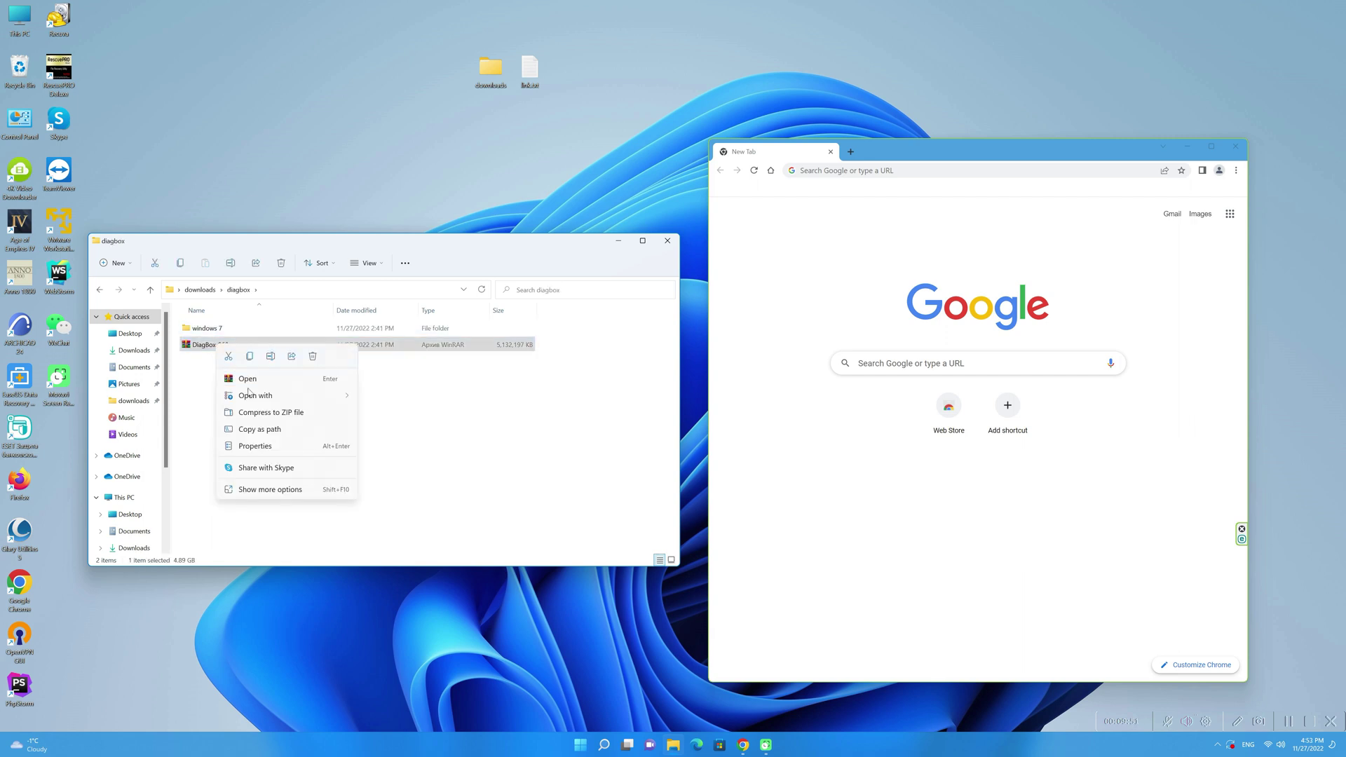
pyautogui.click(247, 379)
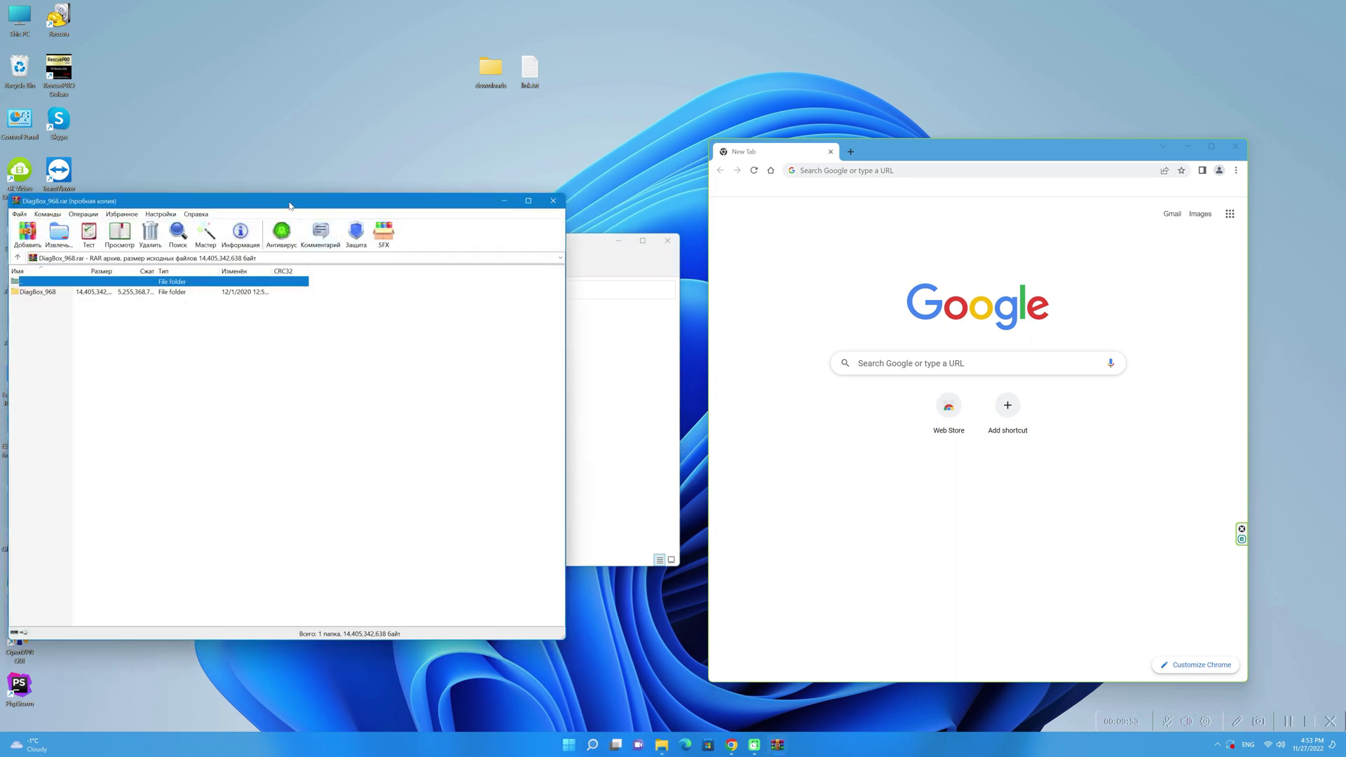
pyautogui.moveTo(289, 205); pyautogui.dragTo(734, 187)
pyautogui.moveTo(491, 273); pyautogui.dragTo(221, 418)
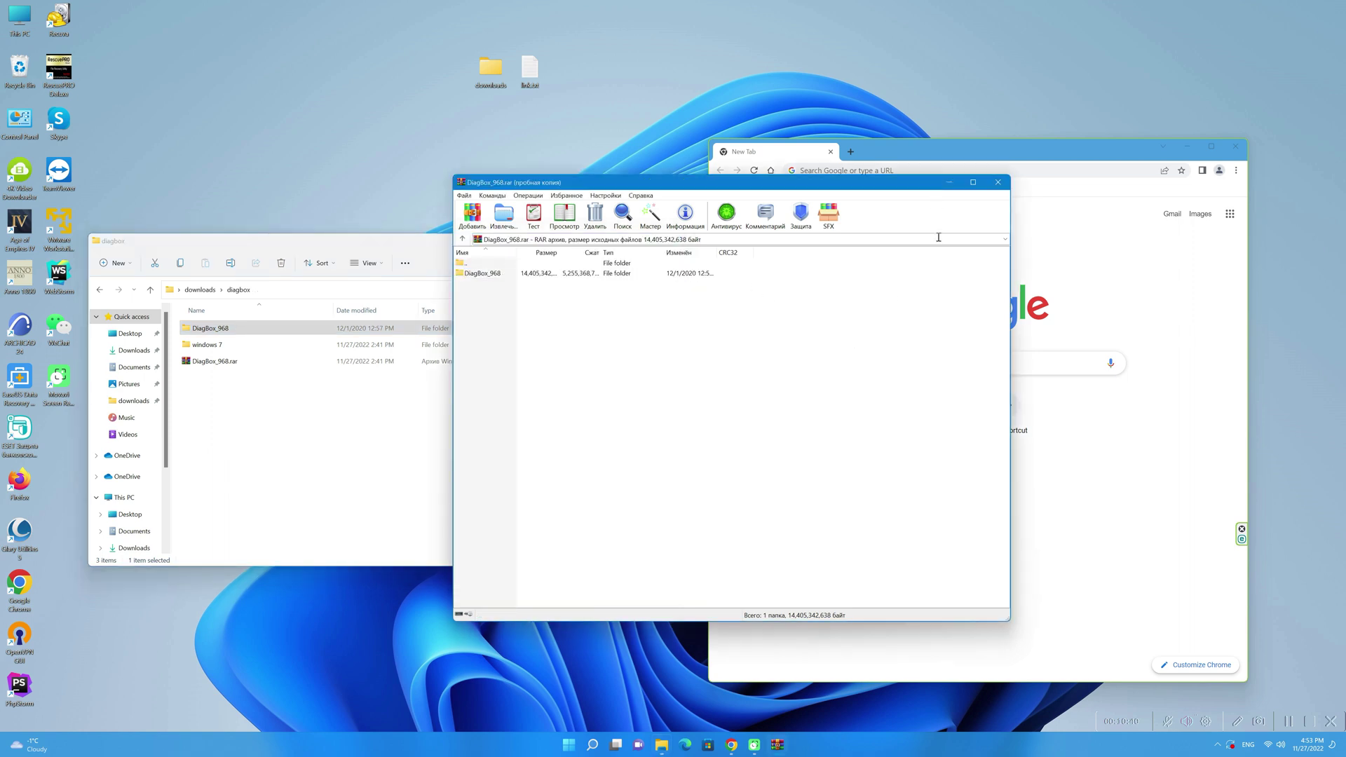
pyautogui.click(852, 344)
pyautogui.click(997, 183)
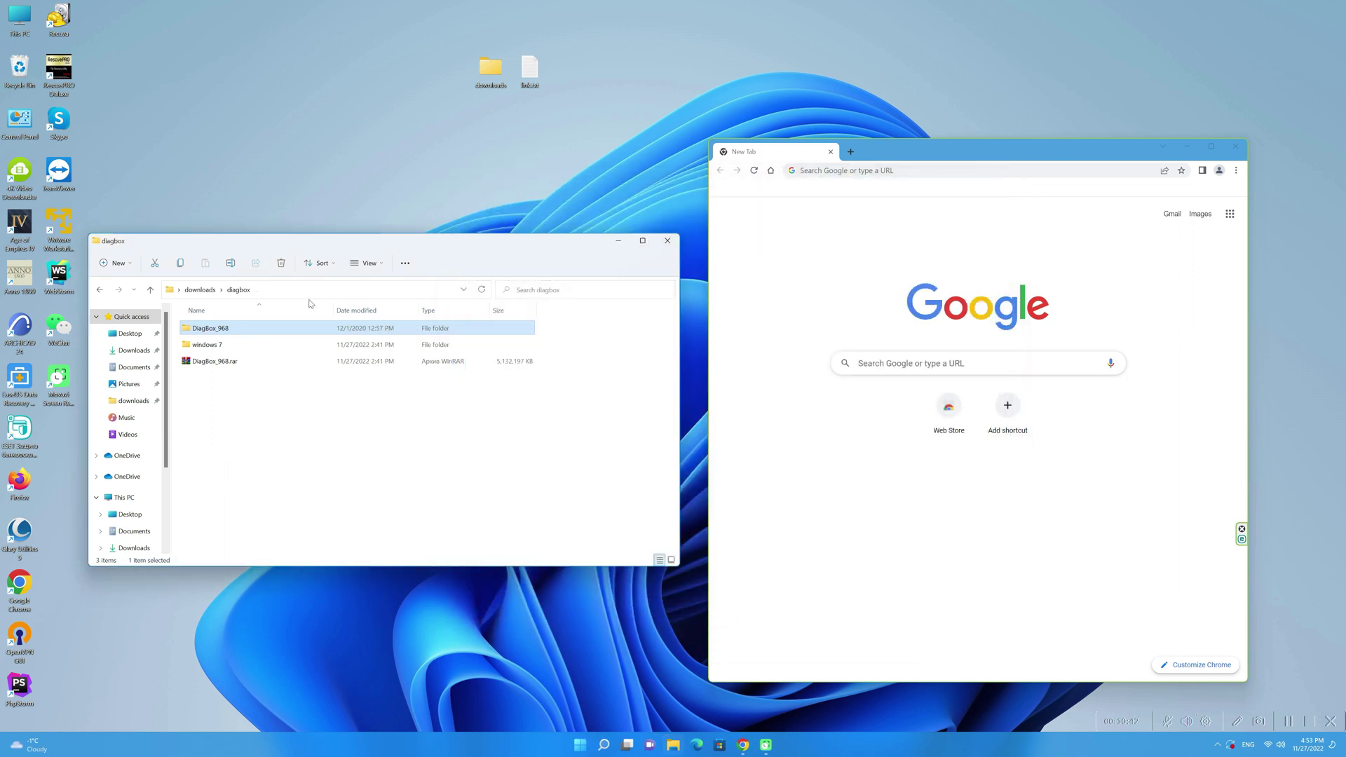
# - Open VMWare Player for Windows Links.txt from the extracted DiagBox_968 folder and copy the web address in it
pyautogui.doubleClick(214, 333)
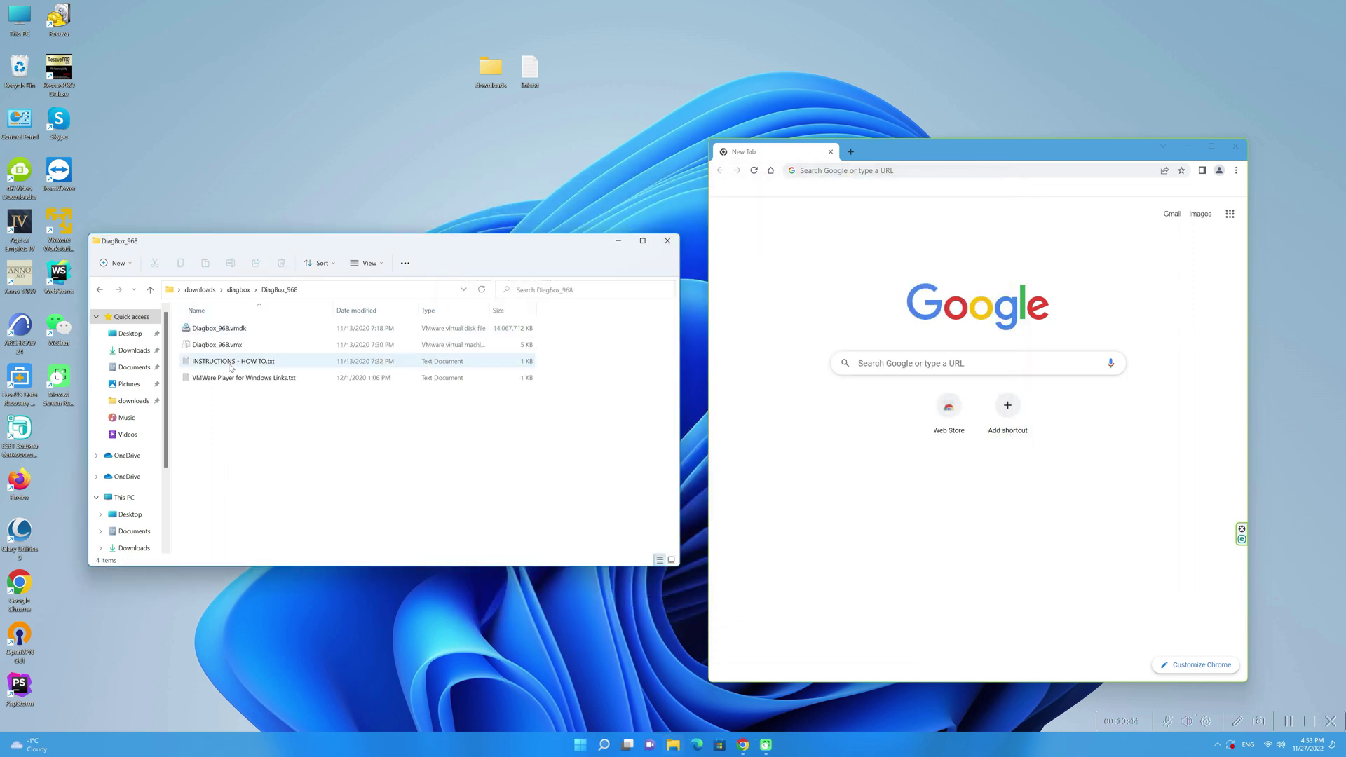
pyautogui.doubleClick(241, 379)
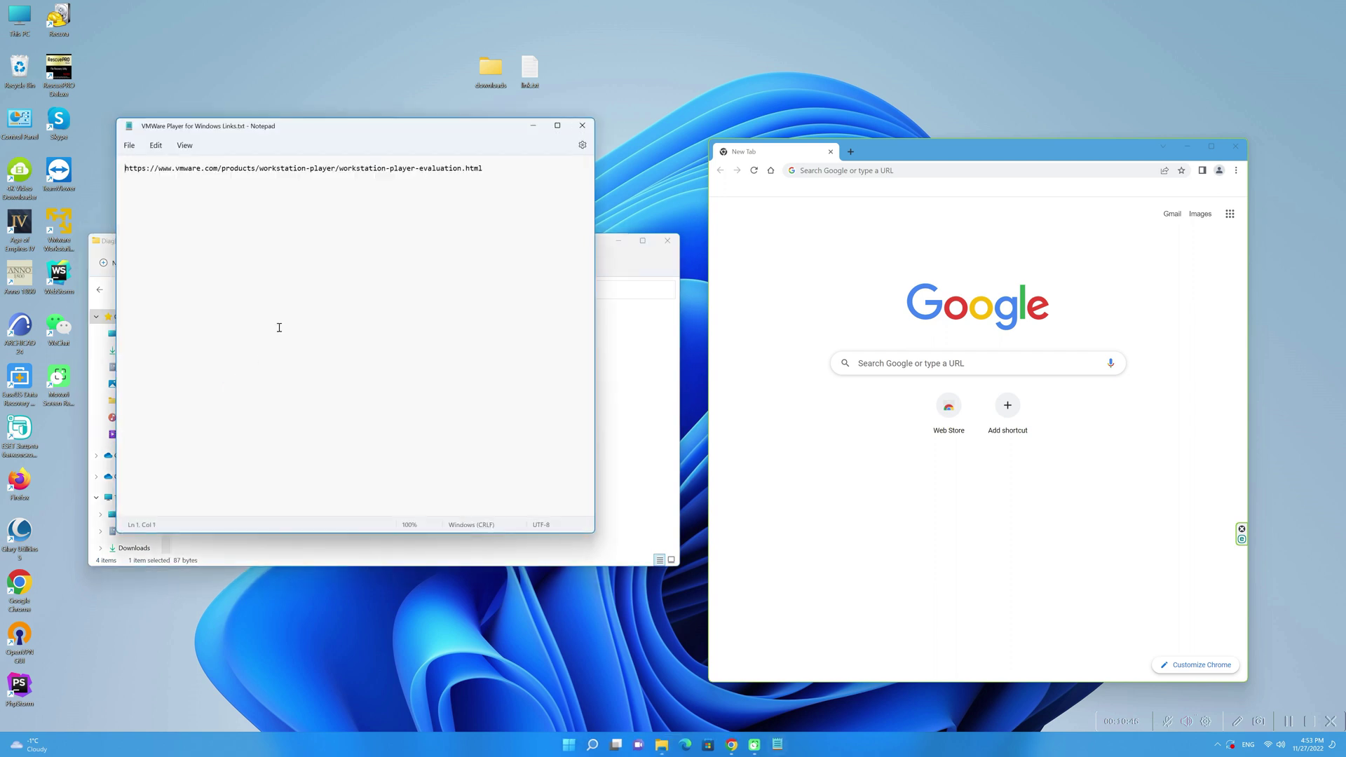
pyautogui.moveTo(501, 168); pyautogui.dragTo(124, 169)
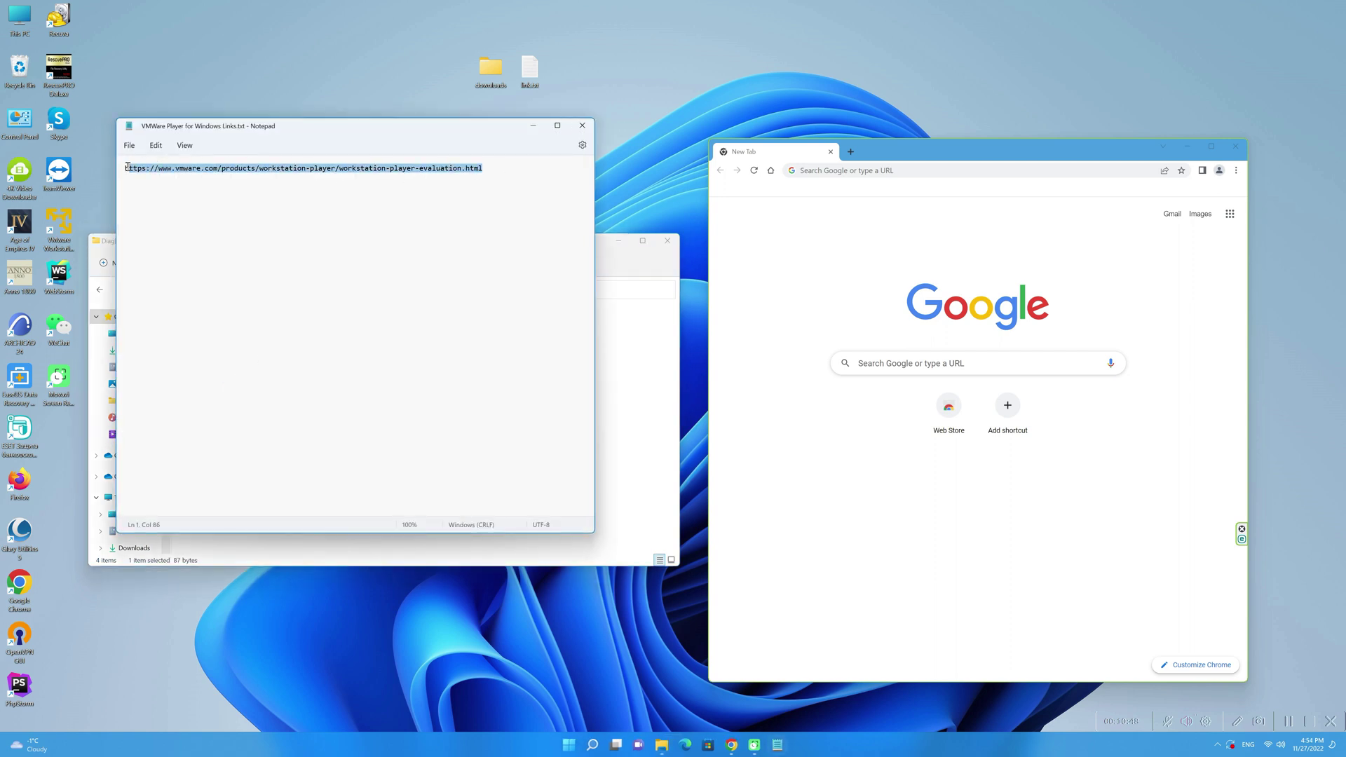
pyautogui.rightClick(185, 173)
pyautogui.click(224, 226)
# - Load the copied VMware Workstation Player address in the empty browser tab and close the links text file
pyautogui.click(839, 171)
pyautogui.rightClick(839, 171)
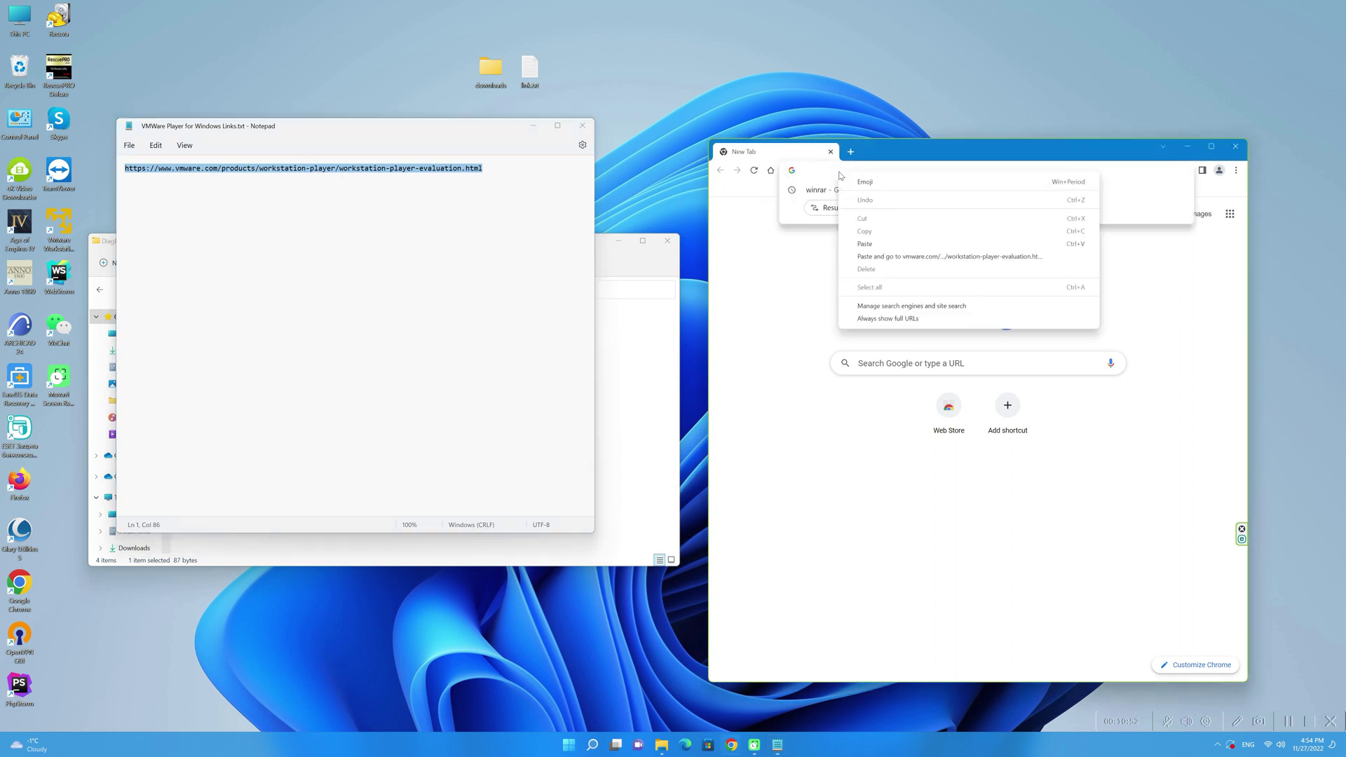
pyautogui.click(858, 244)
pyautogui.press('Return')
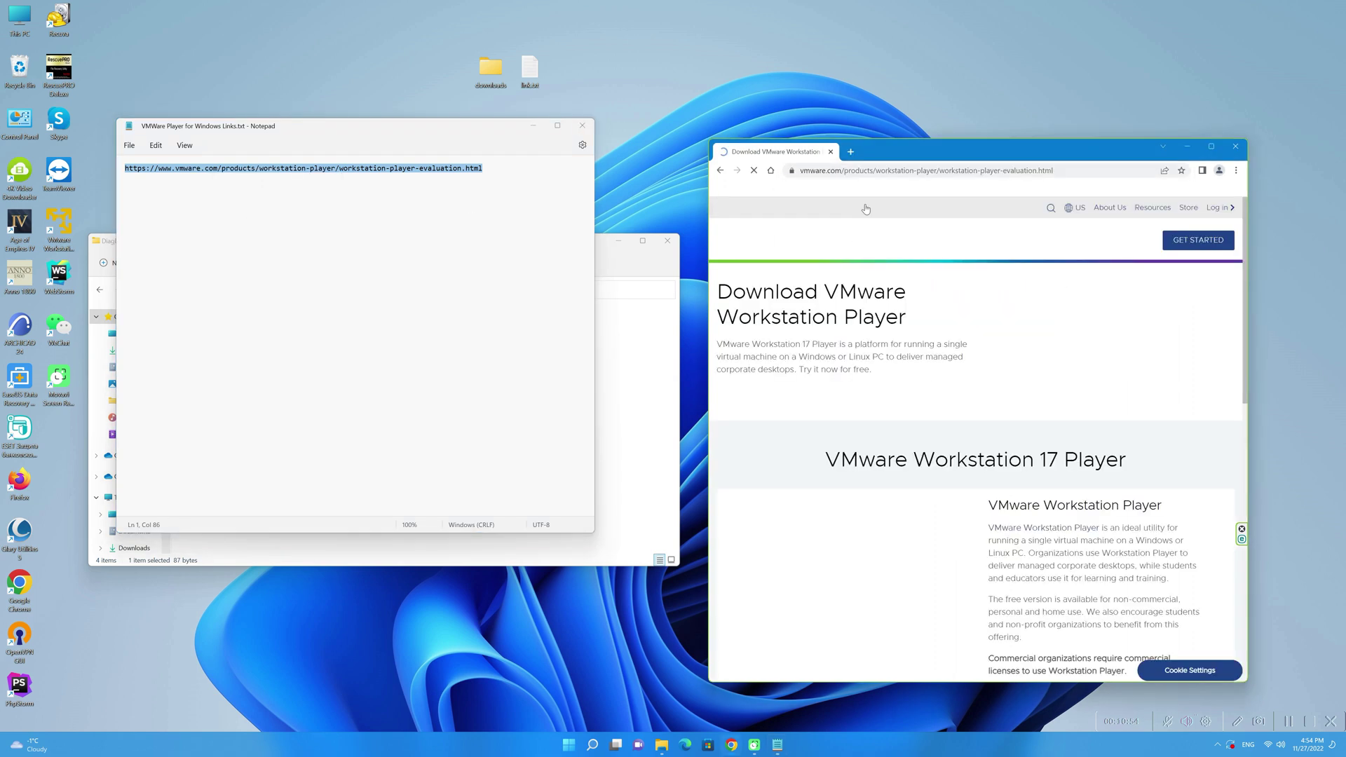
pyautogui.click(582, 125)
# - Download Workstation 17 Player for Windows and show the full list of downloads
pyautogui.scroll(-5, 823, 354)
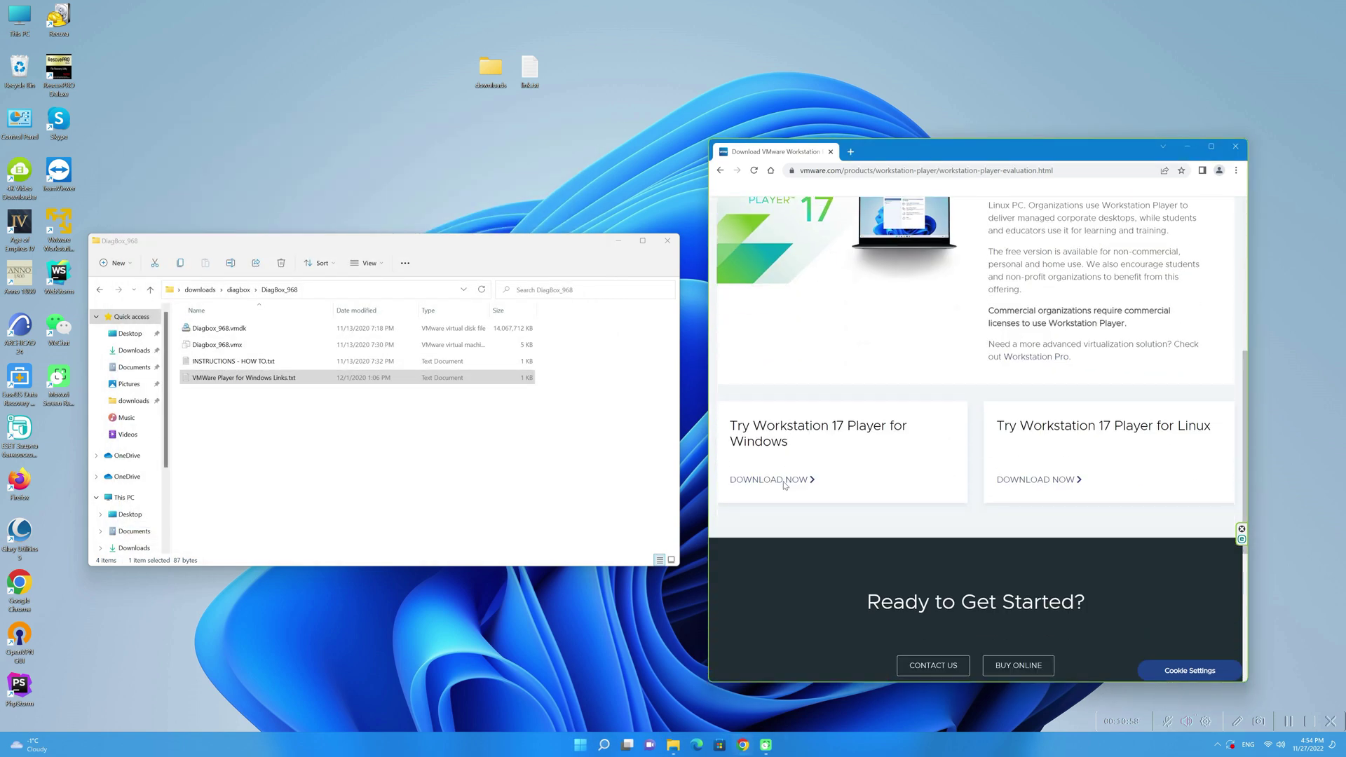
pyautogui.click(774, 481)
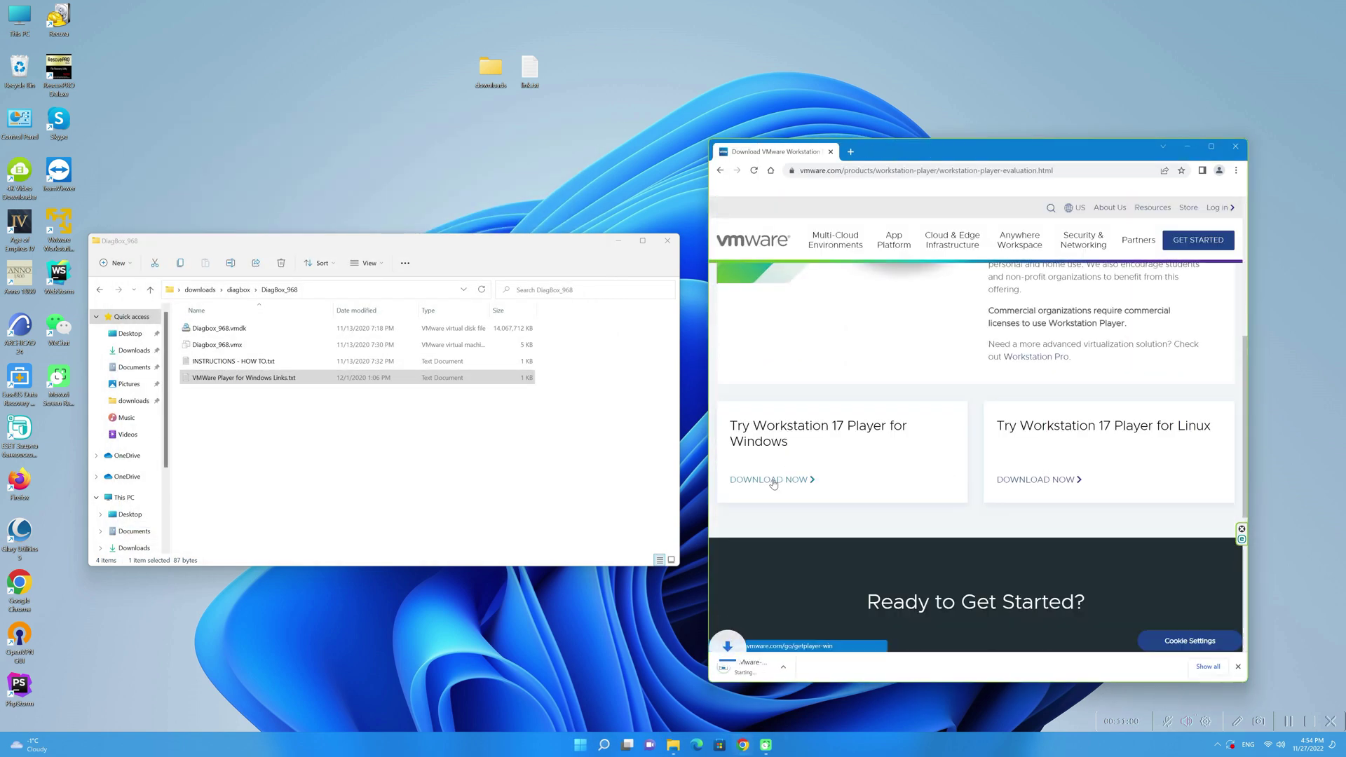
pyautogui.click(1207, 666)
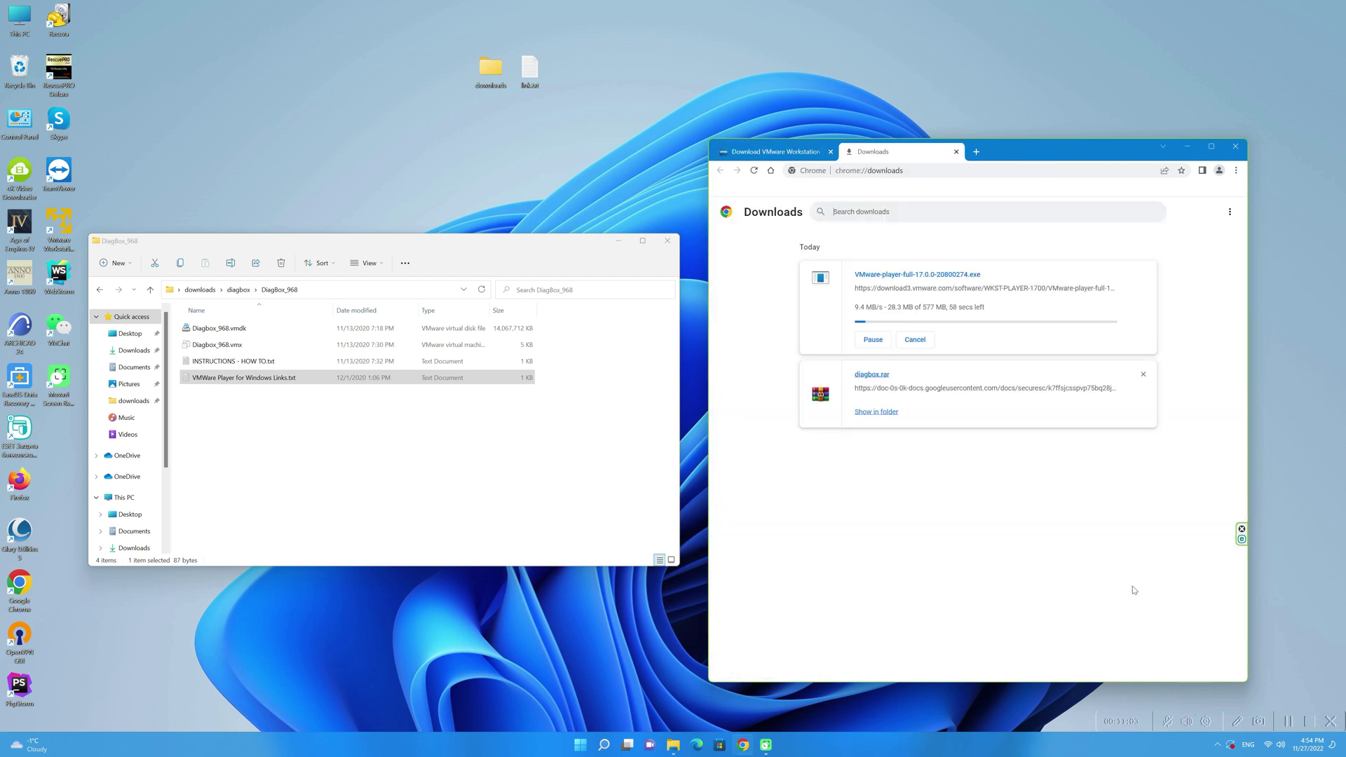
# - Close the VMware download page and try to run the downloaded VMware-player-full-17.0.0-20800274.exe installer
pyautogui.click(830, 152)
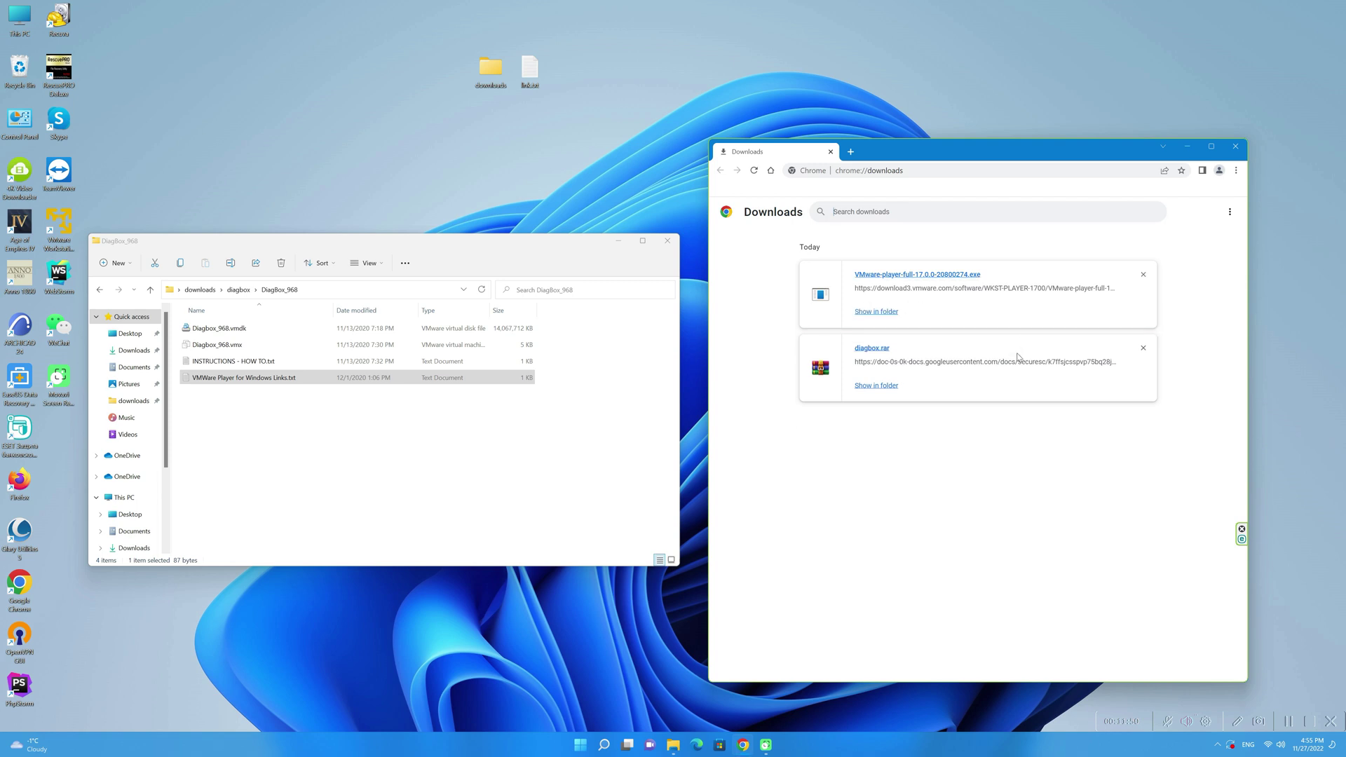
pyautogui.click(960, 276)
pyautogui.click(706, 383)
pyautogui.click(744, 410)
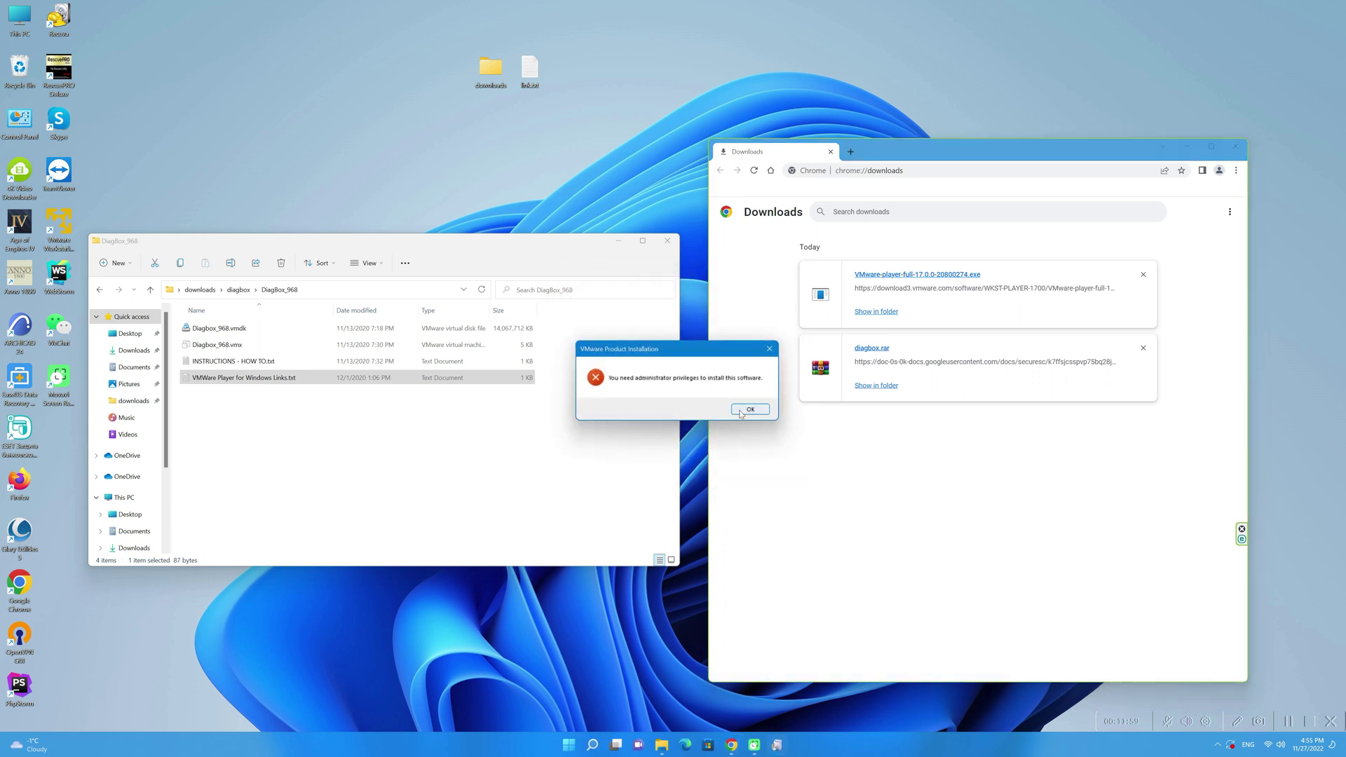
# - Start VMware Workstation 17 Player from the desktop and complete its welcome setup with free non-commercial use
pyautogui.click(64, 222)
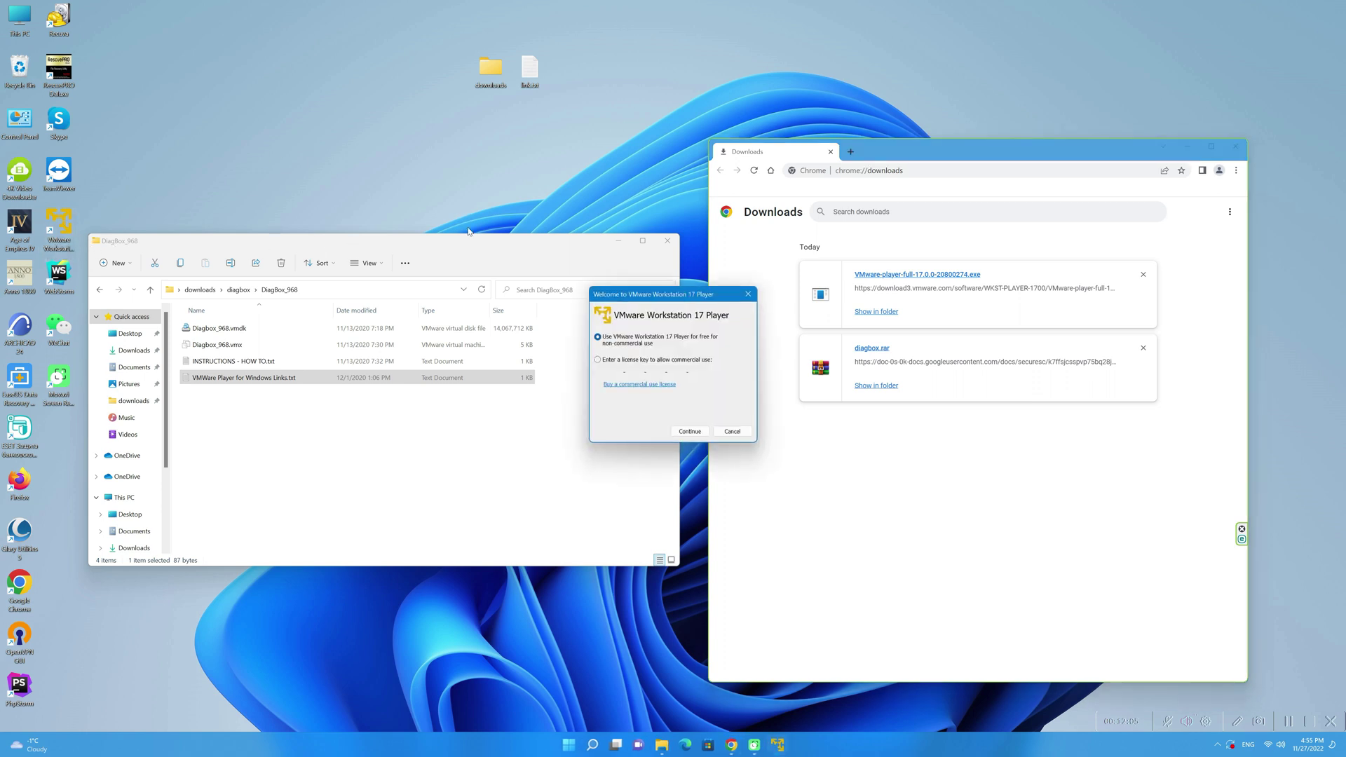
pyautogui.click(684, 432)
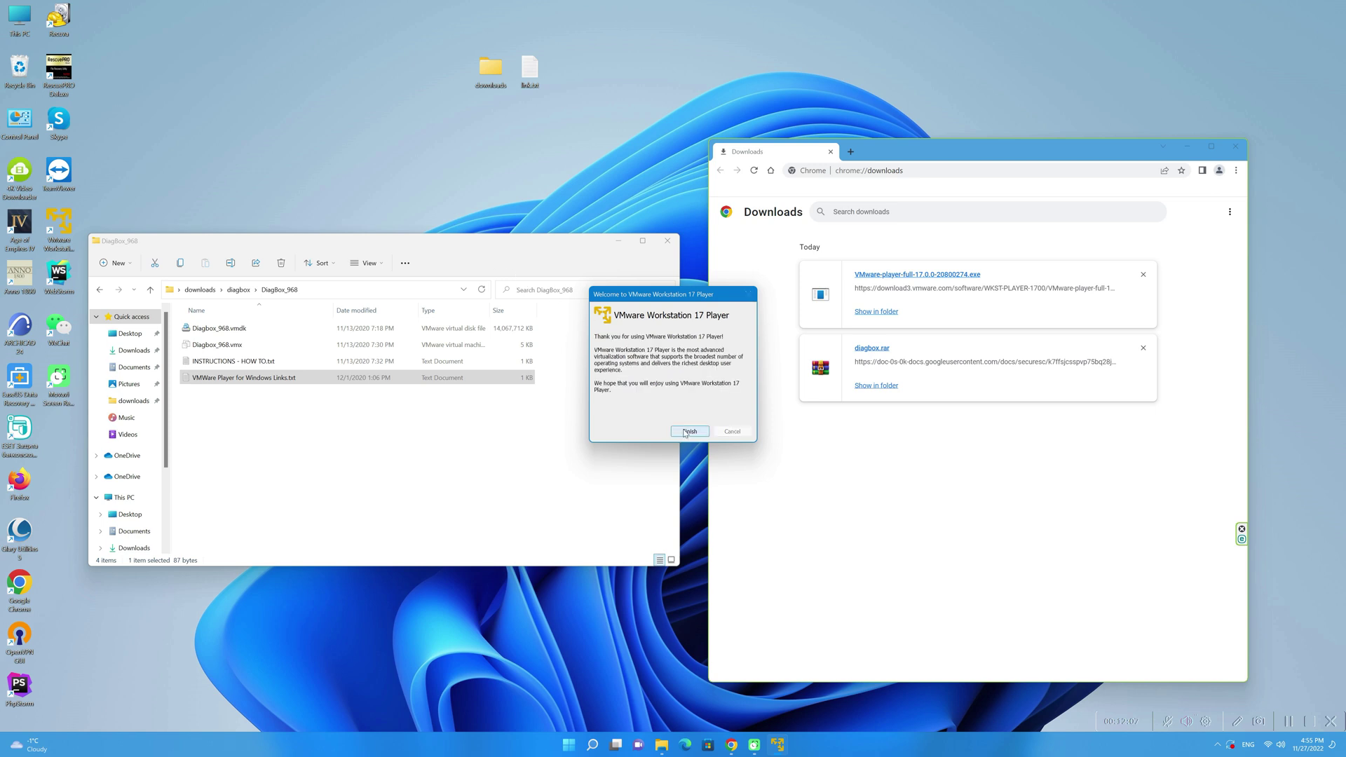
pyautogui.click(687, 433)
pyautogui.click(686, 432)
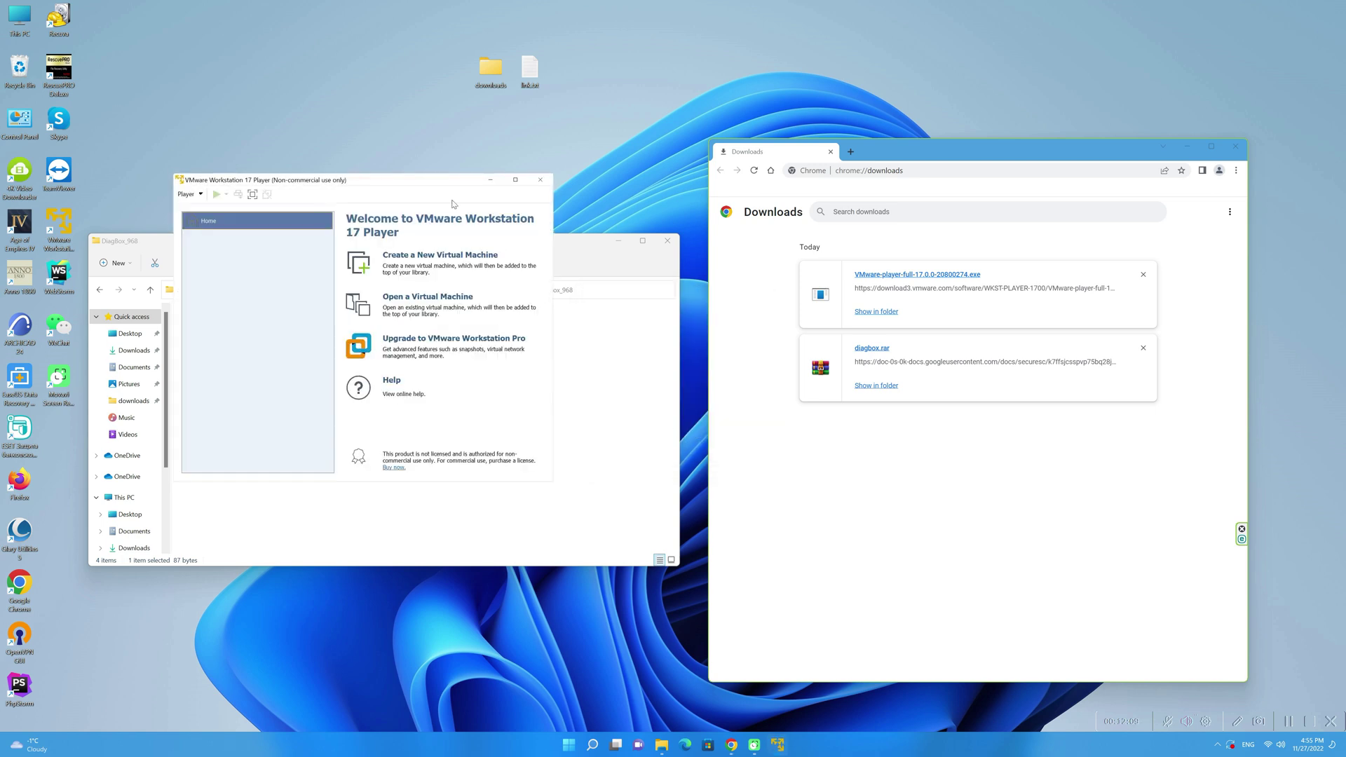
# - Open the existing Diagbox_968 virtual machine in the Player from the desktop's downloads\diagbox\DiagBox_968 folder
pyautogui.moveTo(429, 181); pyautogui.dragTo(817, 292)
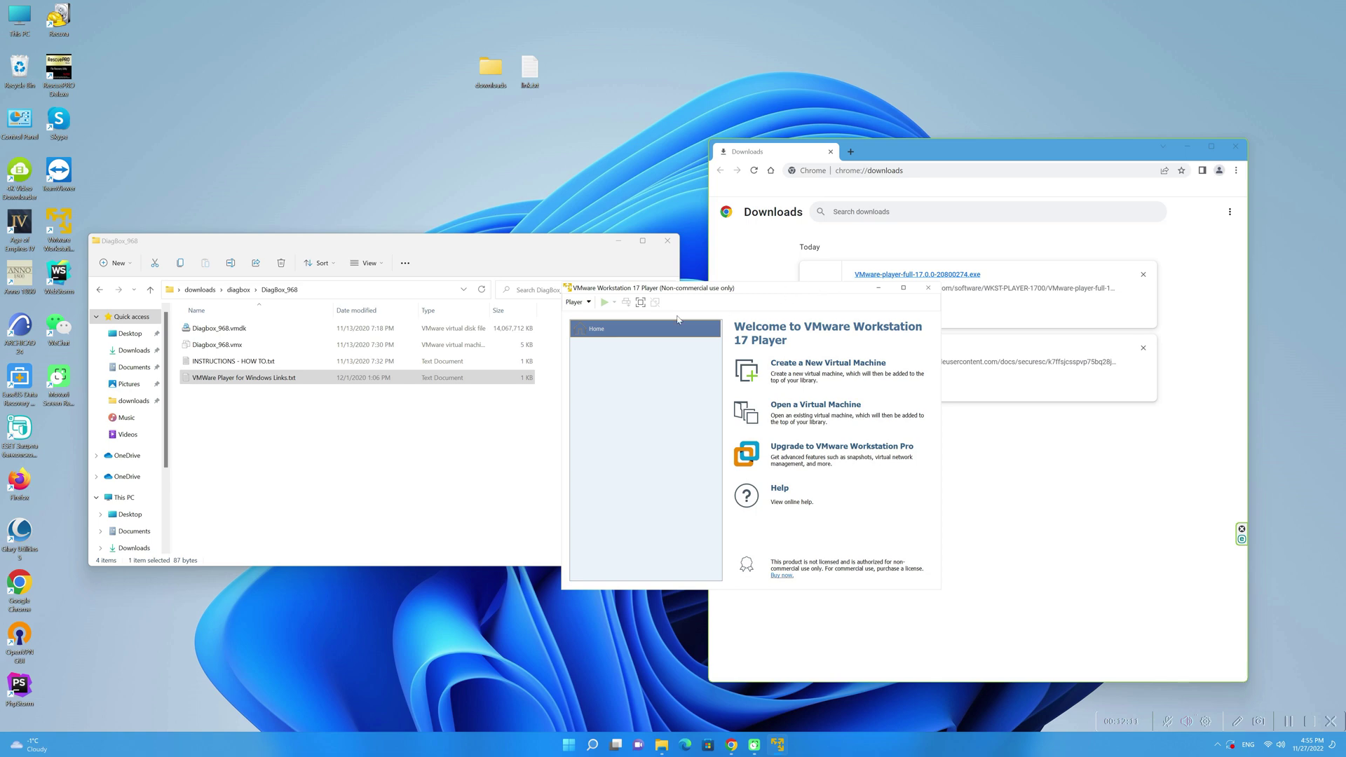
pyautogui.click(577, 304)
pyautogui.moveTo(634, 317)
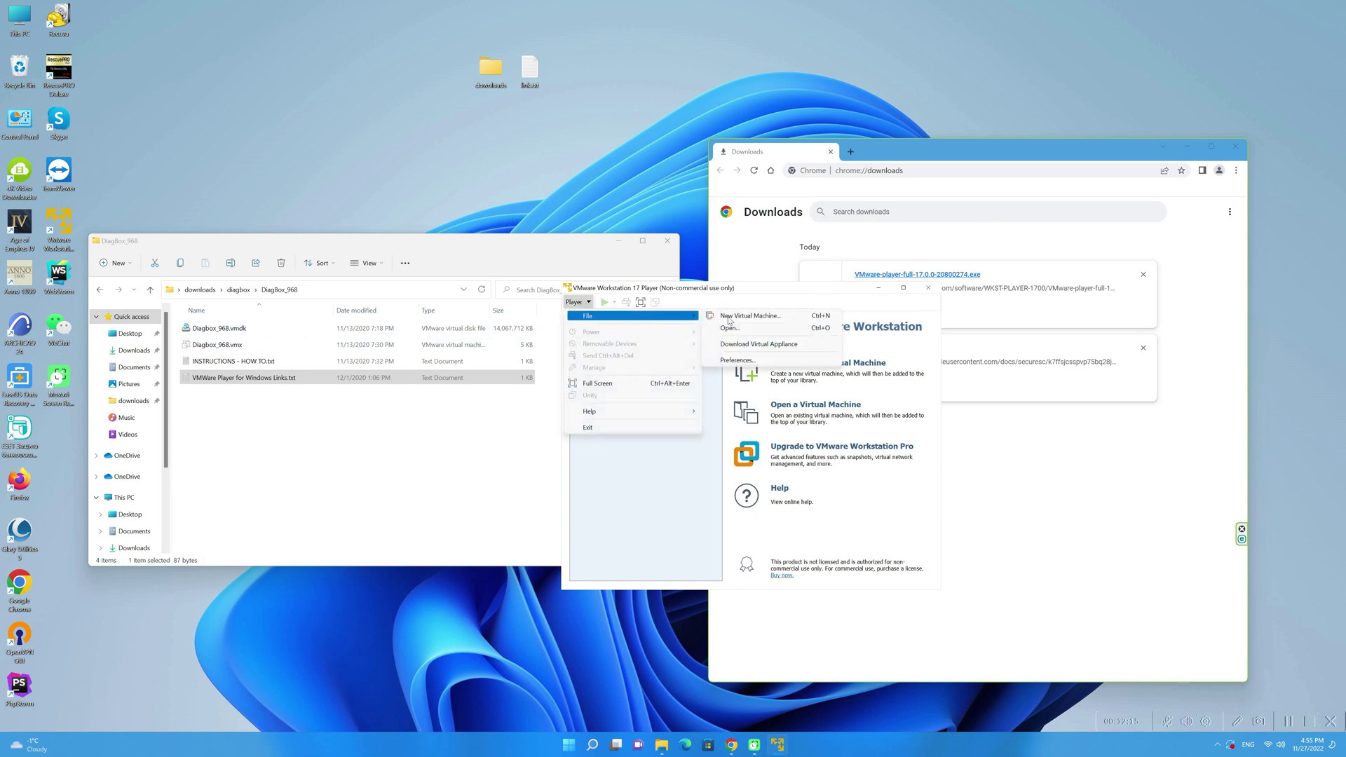
pyautogui.click(739, 331)
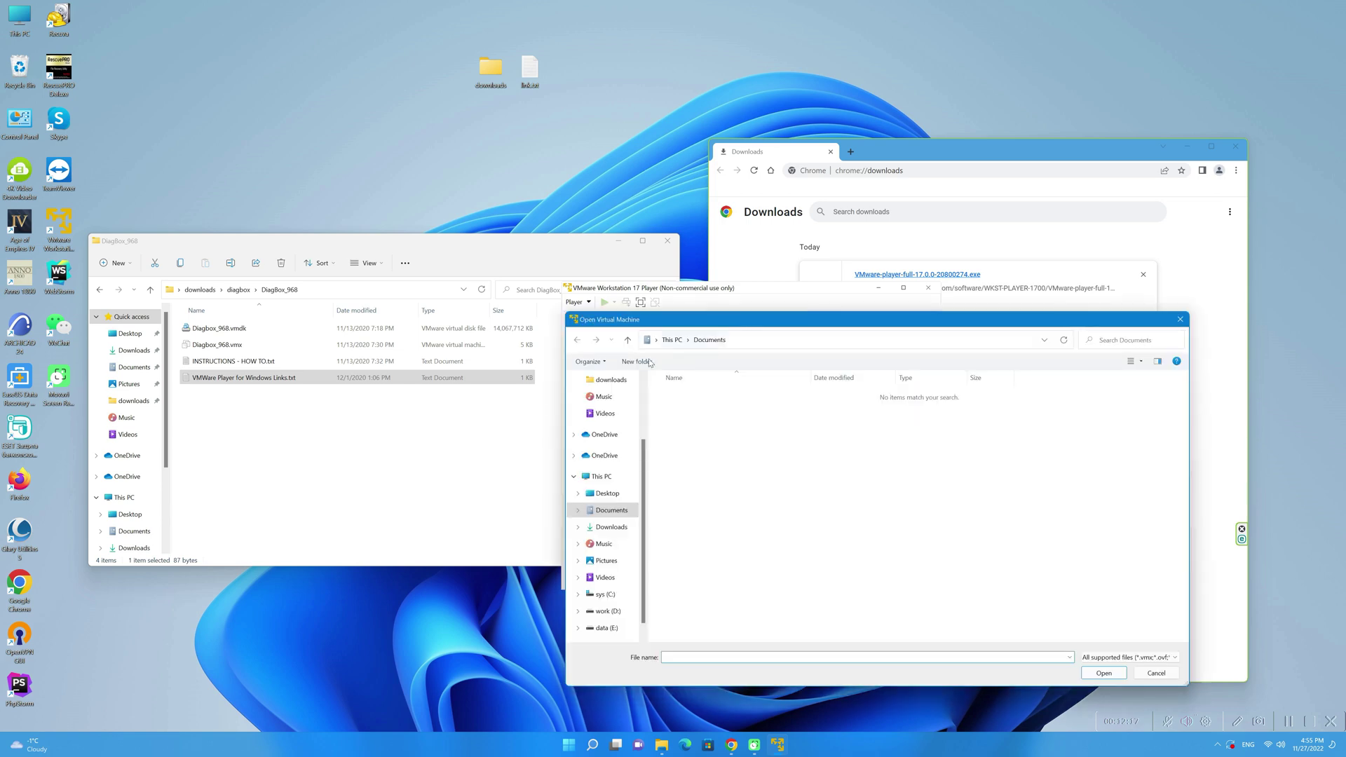
pyautogui.scroll(2, 645, 452)
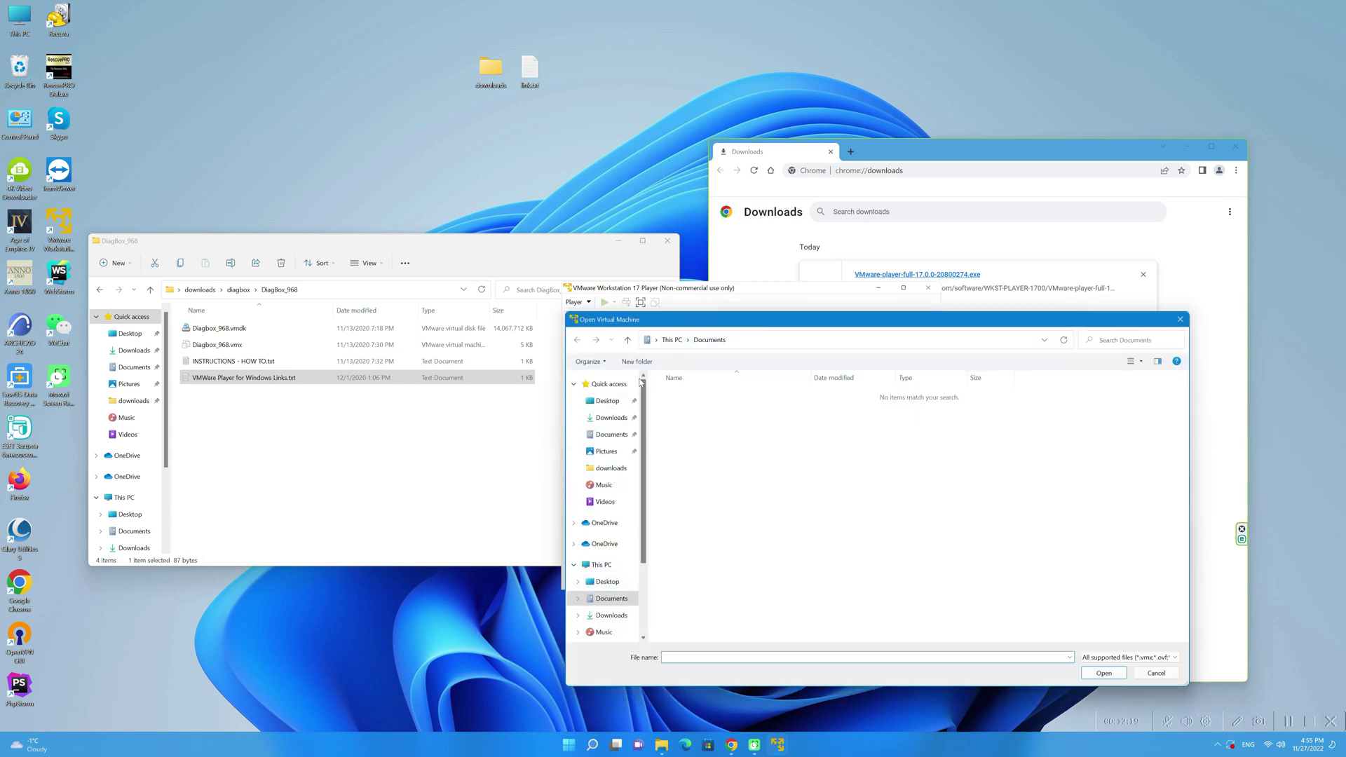
pyautogui.click(627, 400)
pyautogui.doubleClick(676, 395)
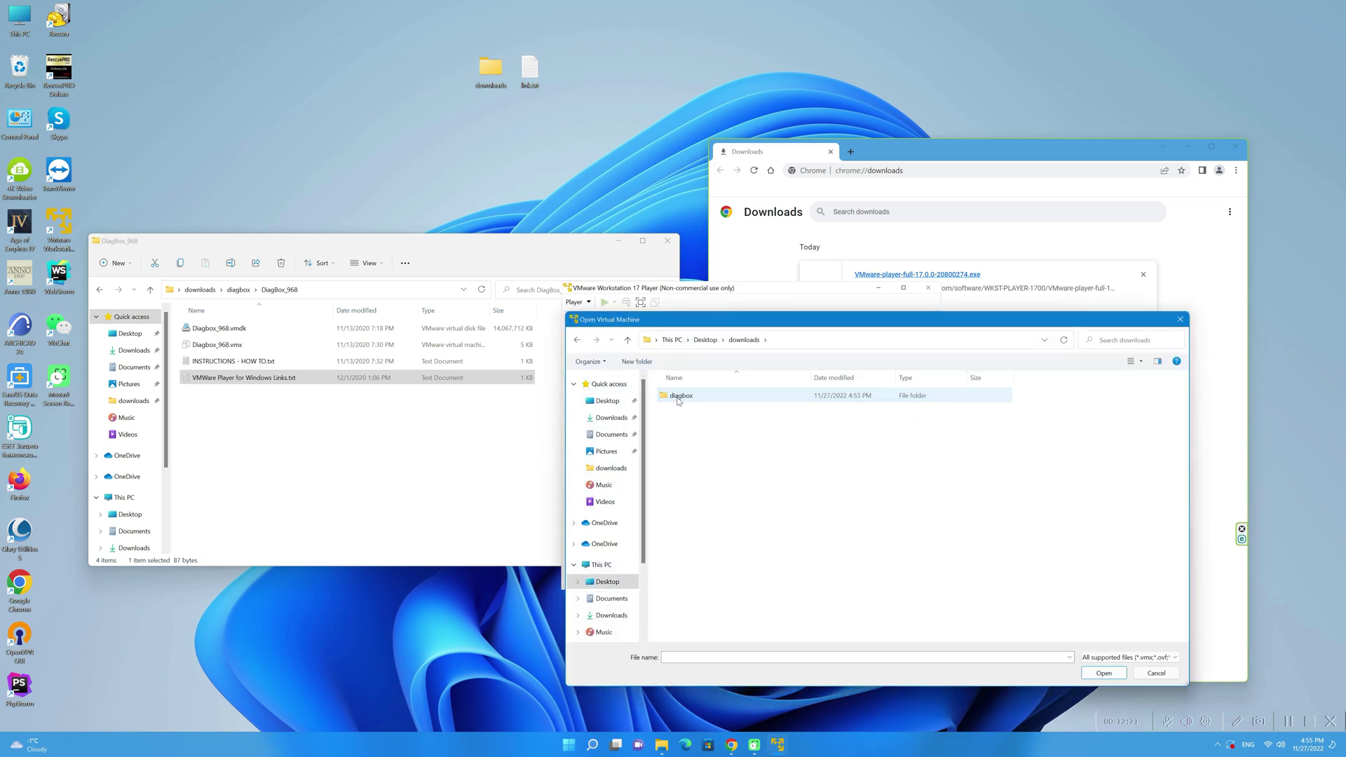
pyautogui.doubleClick(677, 396)
pyautogui.doubleClick(678, 397)
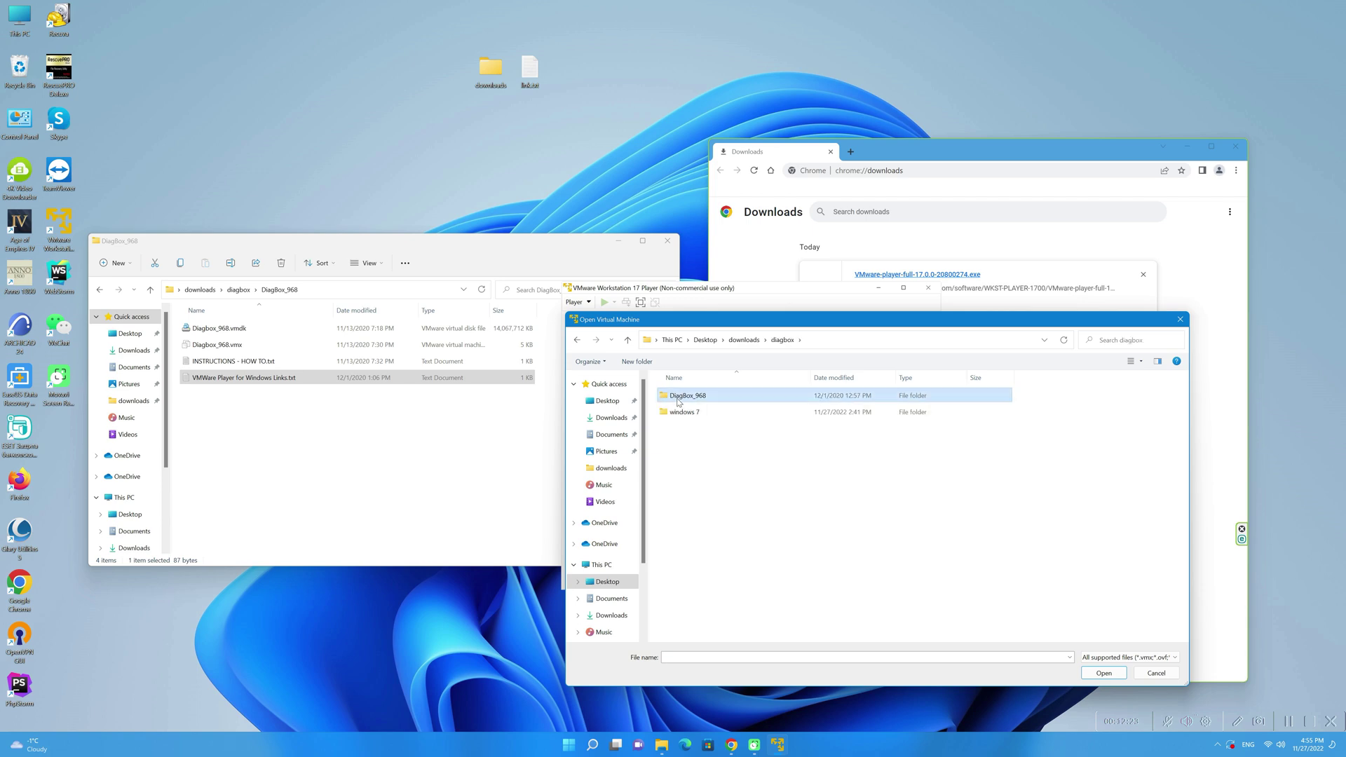
pyautogui.click(679, 396)
pyautogui.click(1103, 673)
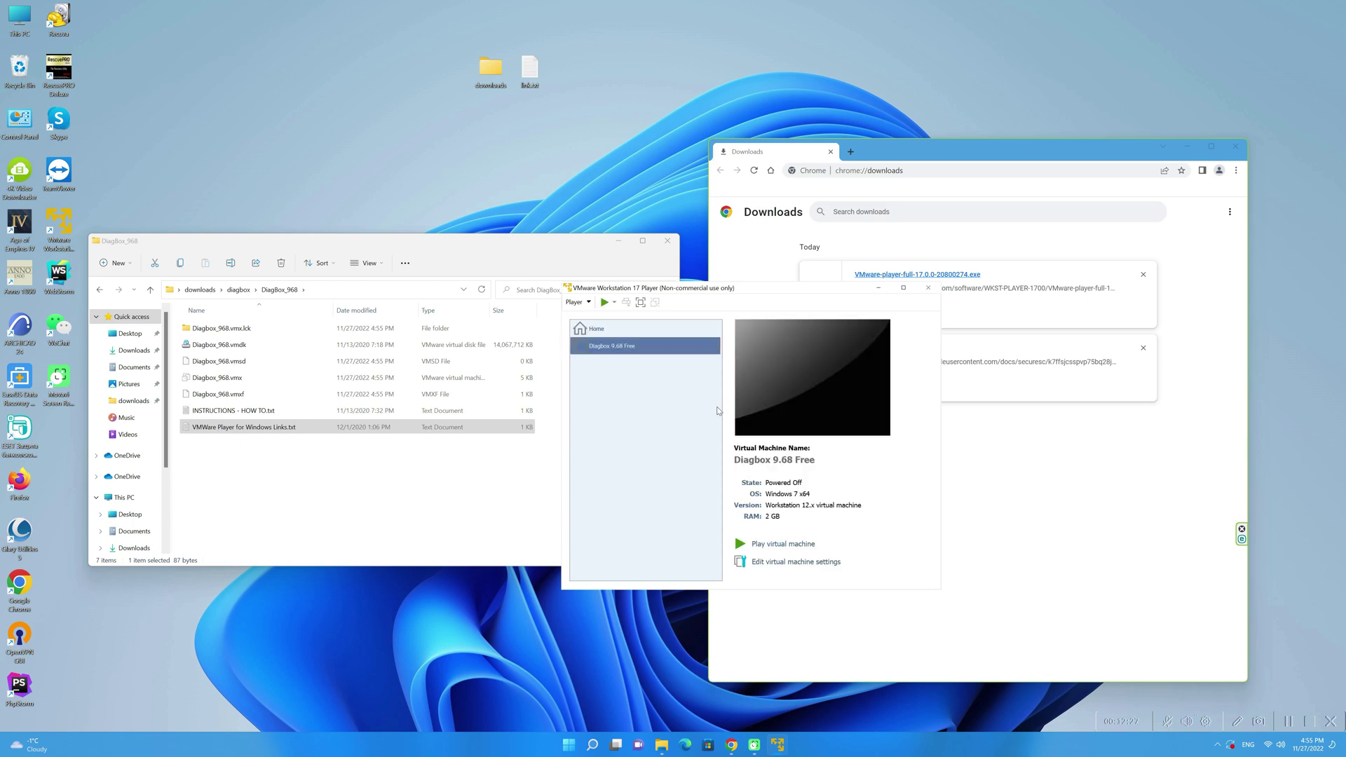
# - Power on the Diagbox 9.68 Free virtual machine and supply Diagbox_968.vmdk as its missing disk file
pyautogui.click(604, 302)
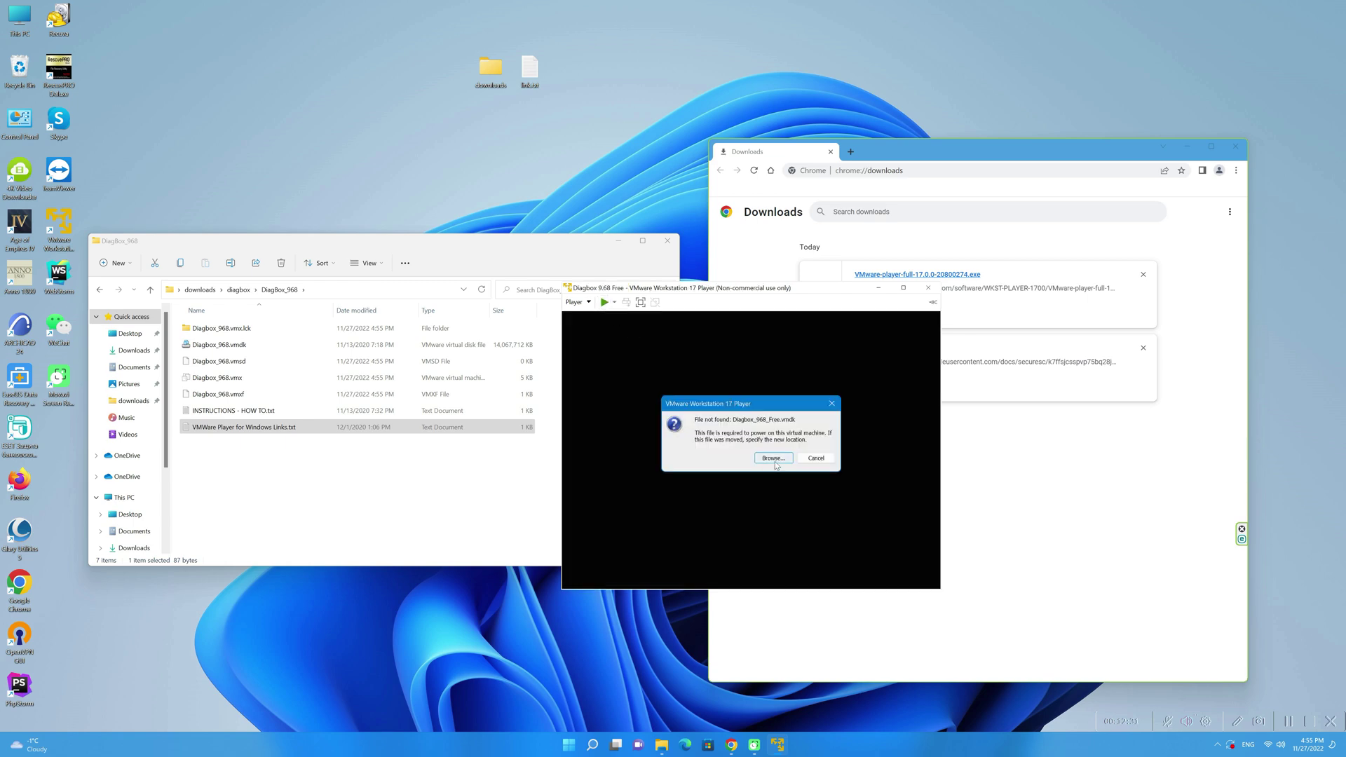
pyautogui.click(776, 462)
pyautogui.click(711, 396)
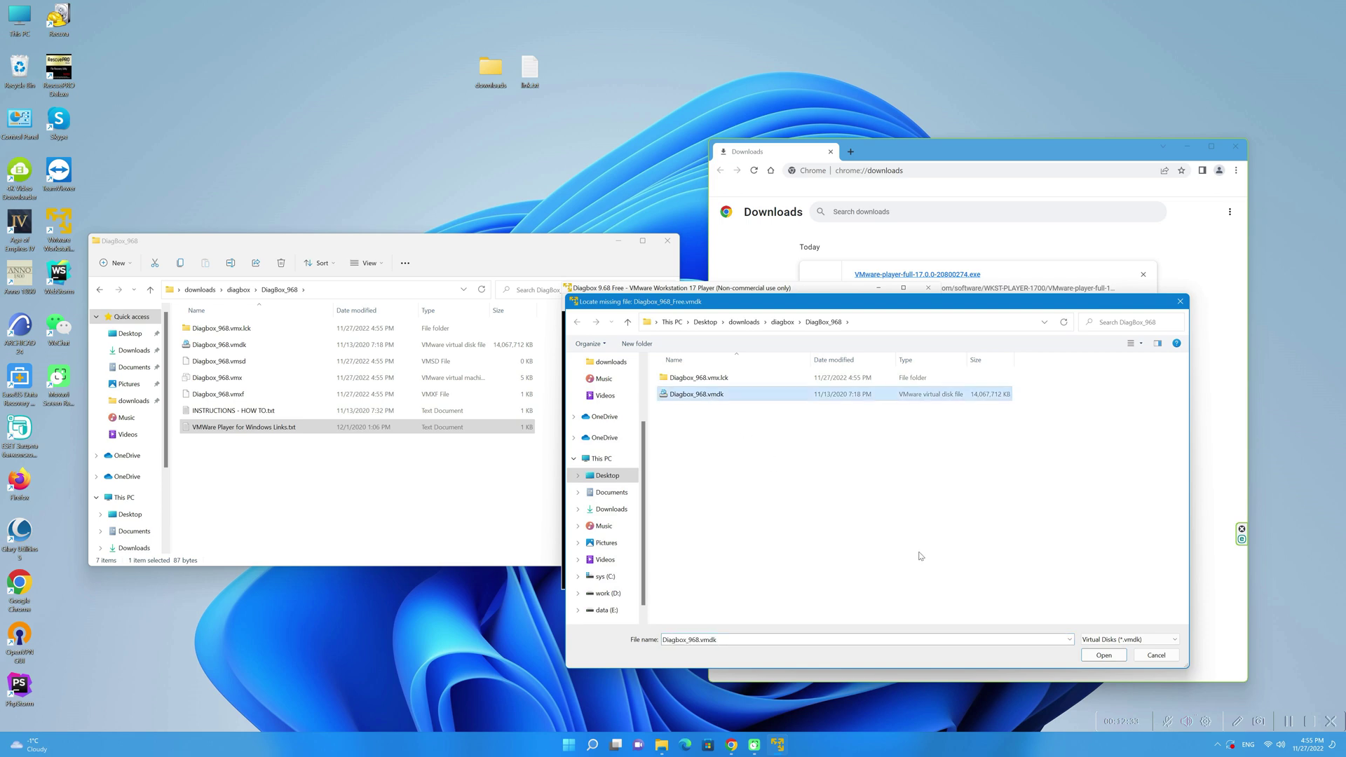
pyautogui.click(1099, 659)
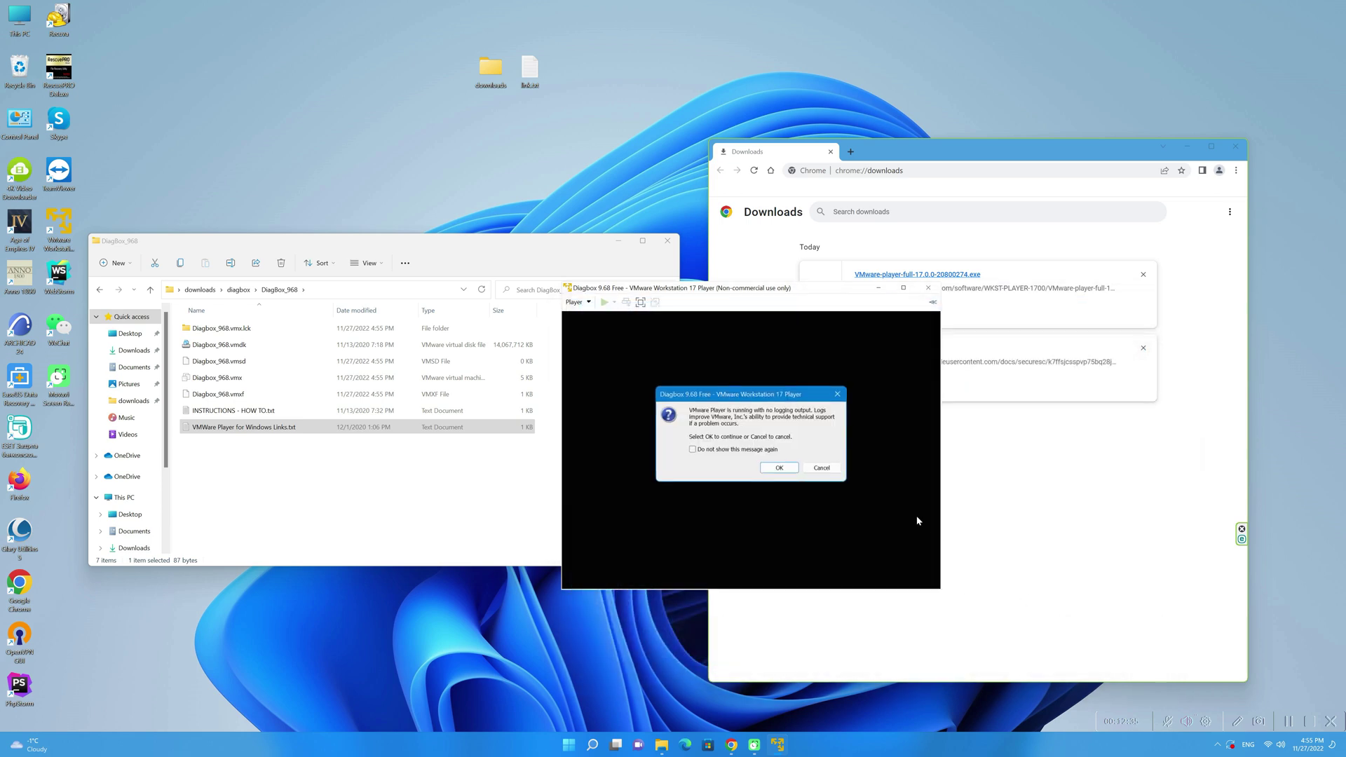
# - Continue the startup without logging, accept the side channel mitigations hint, and declare the virtual machine as moved
pyautogui.click(780, 468)
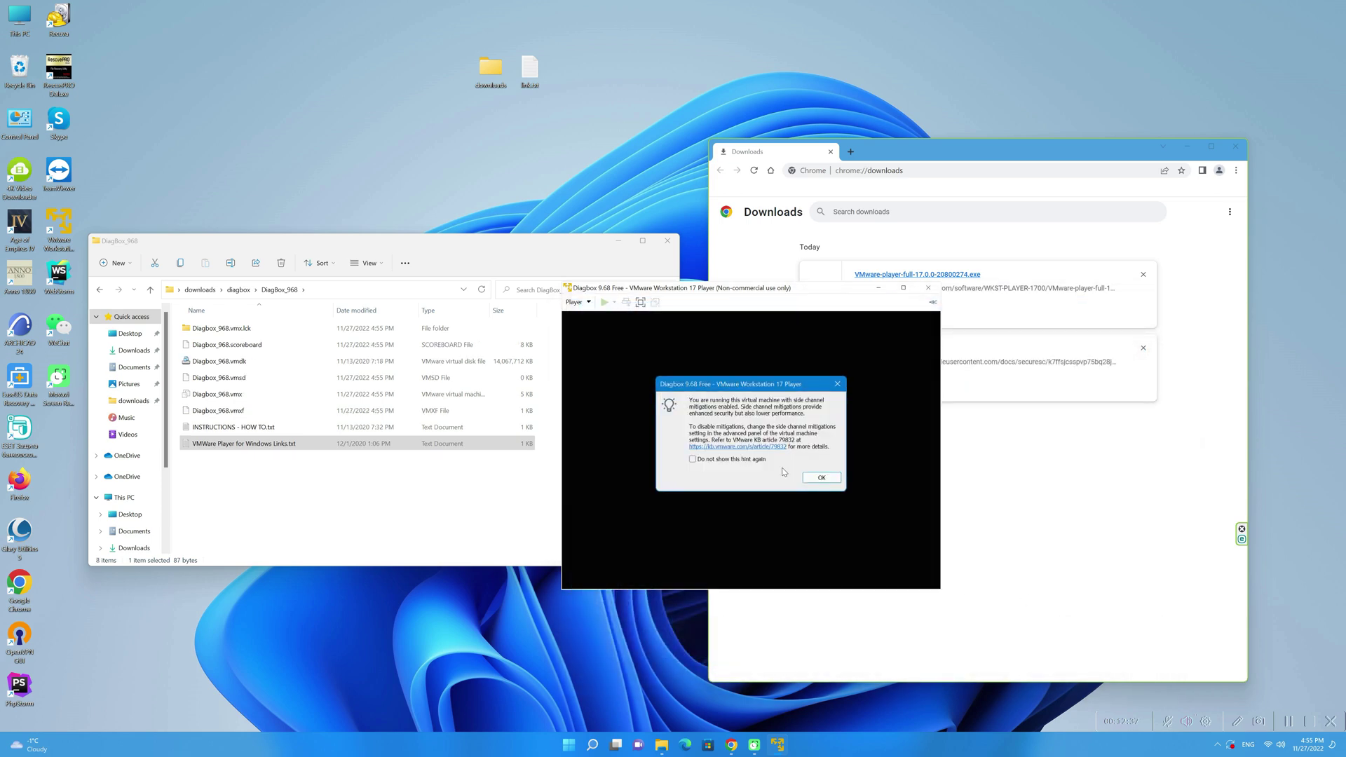
pyautogui.click(823, 479)
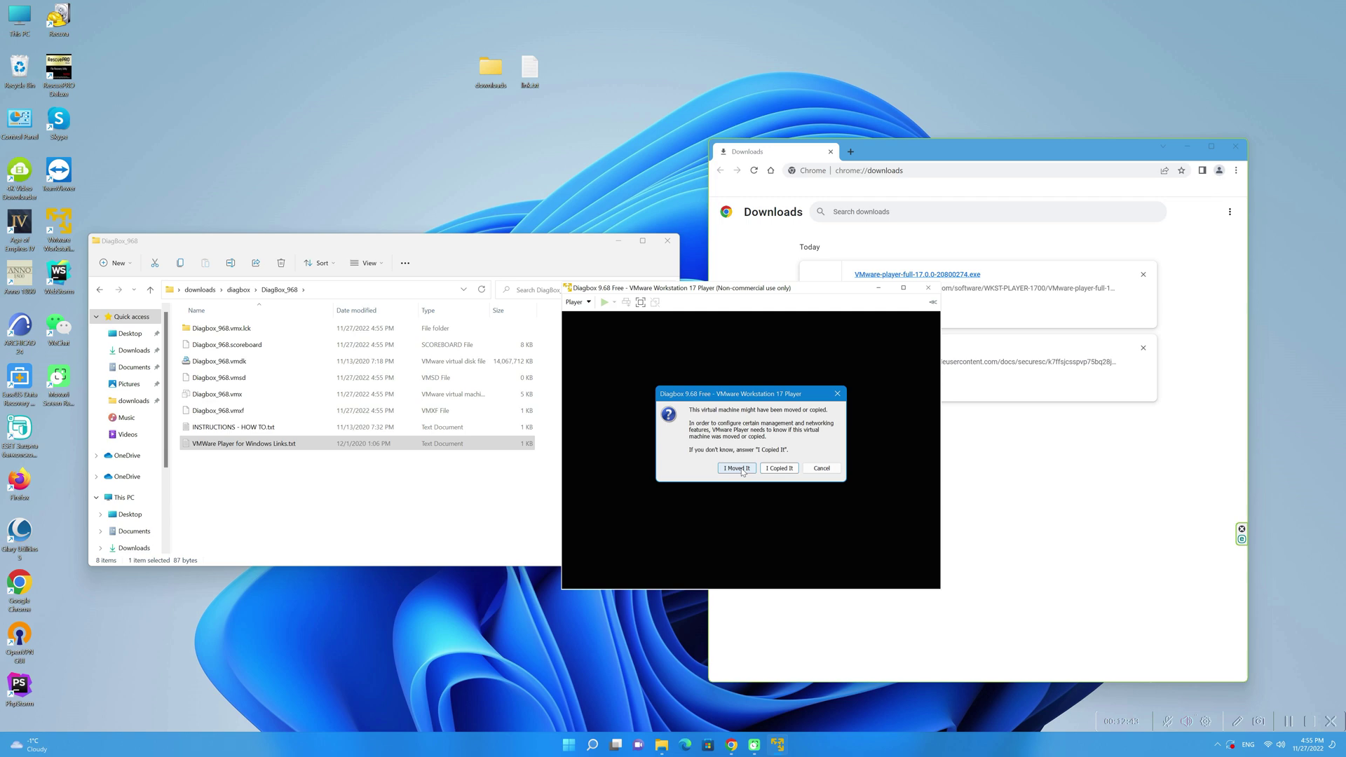
pyautogui.click(741, 470)
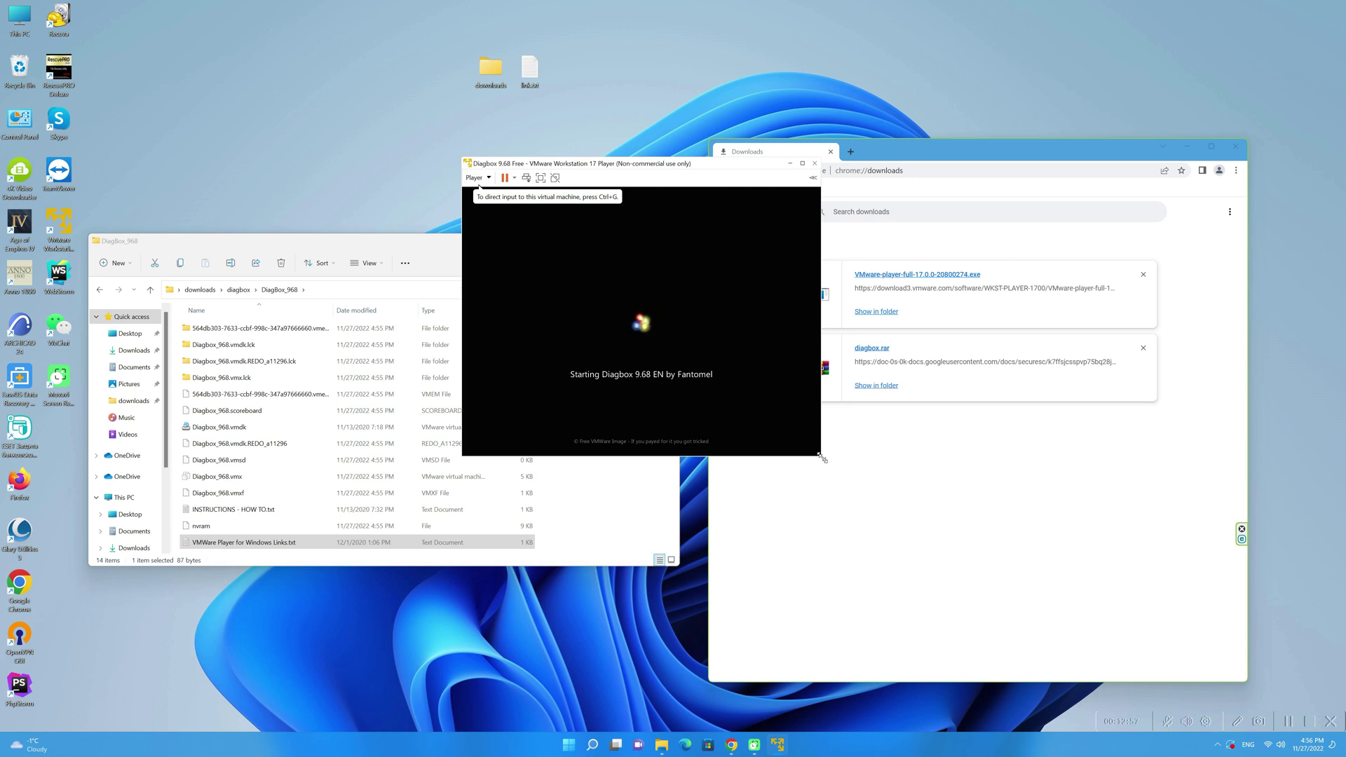
# - Launch Diagbox 9.68 on the virtual machine's full-screen desktop and return the machine to a window
pyautogui.moveTo(821, 461); pyautogui.dragTo(1152, 668)
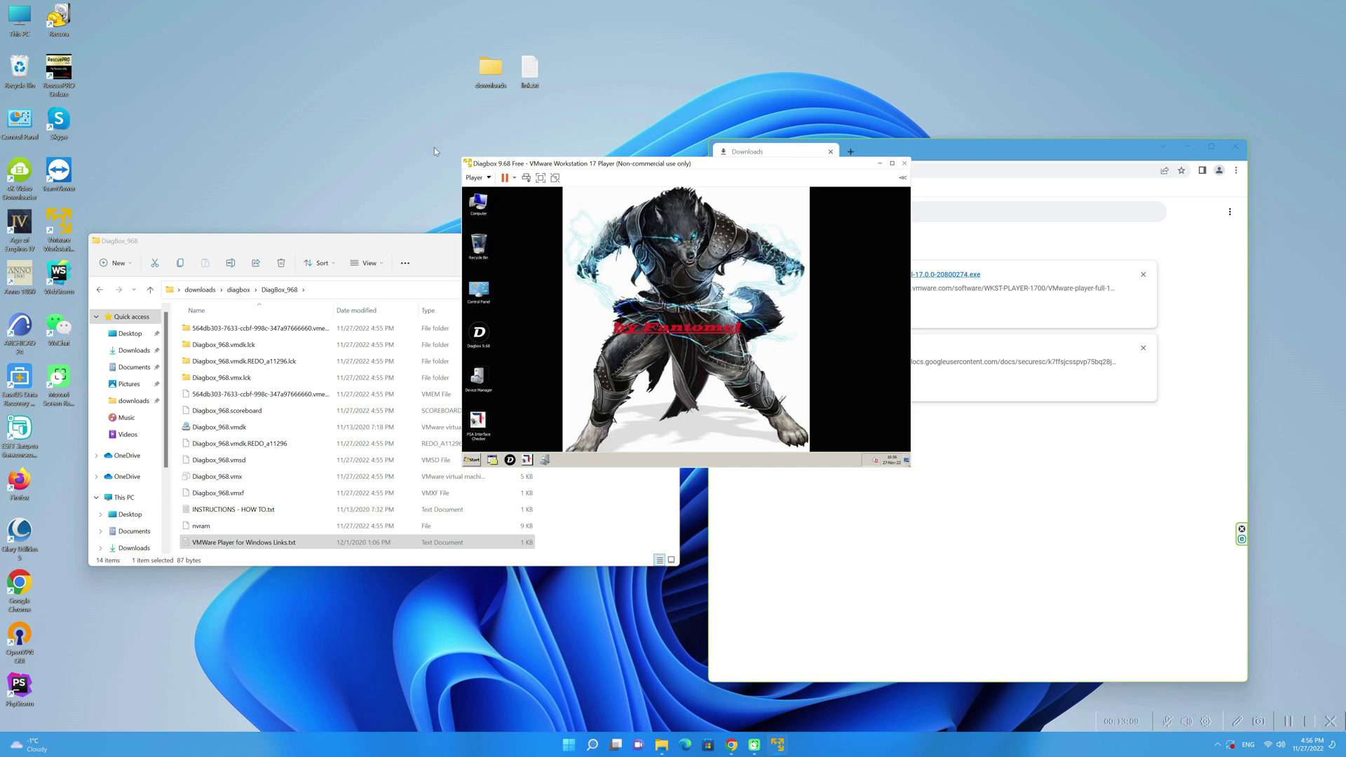
pyautogui.moveTo(462, 158); pyautogui.dragTo(286, 88)
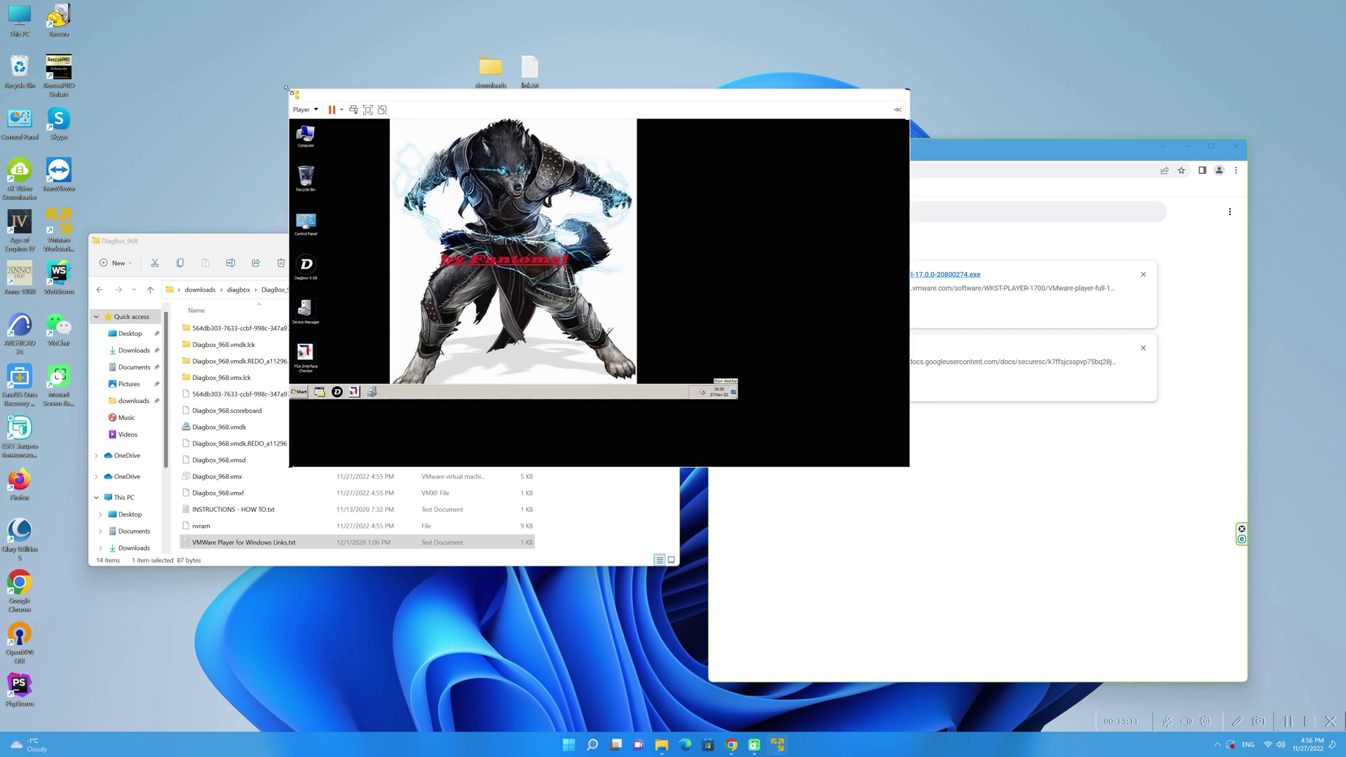
pyautogui.click(368, 109)
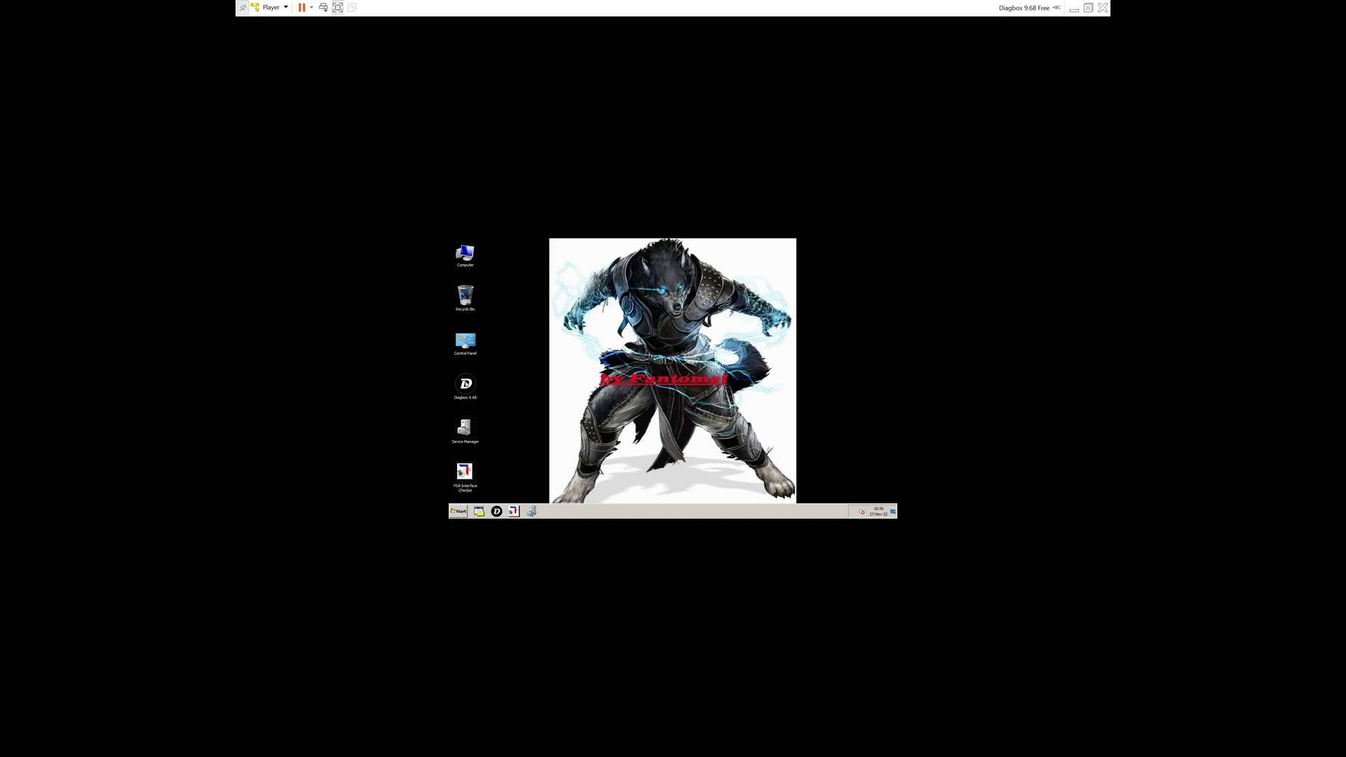
pyautogui.click(465, 384)
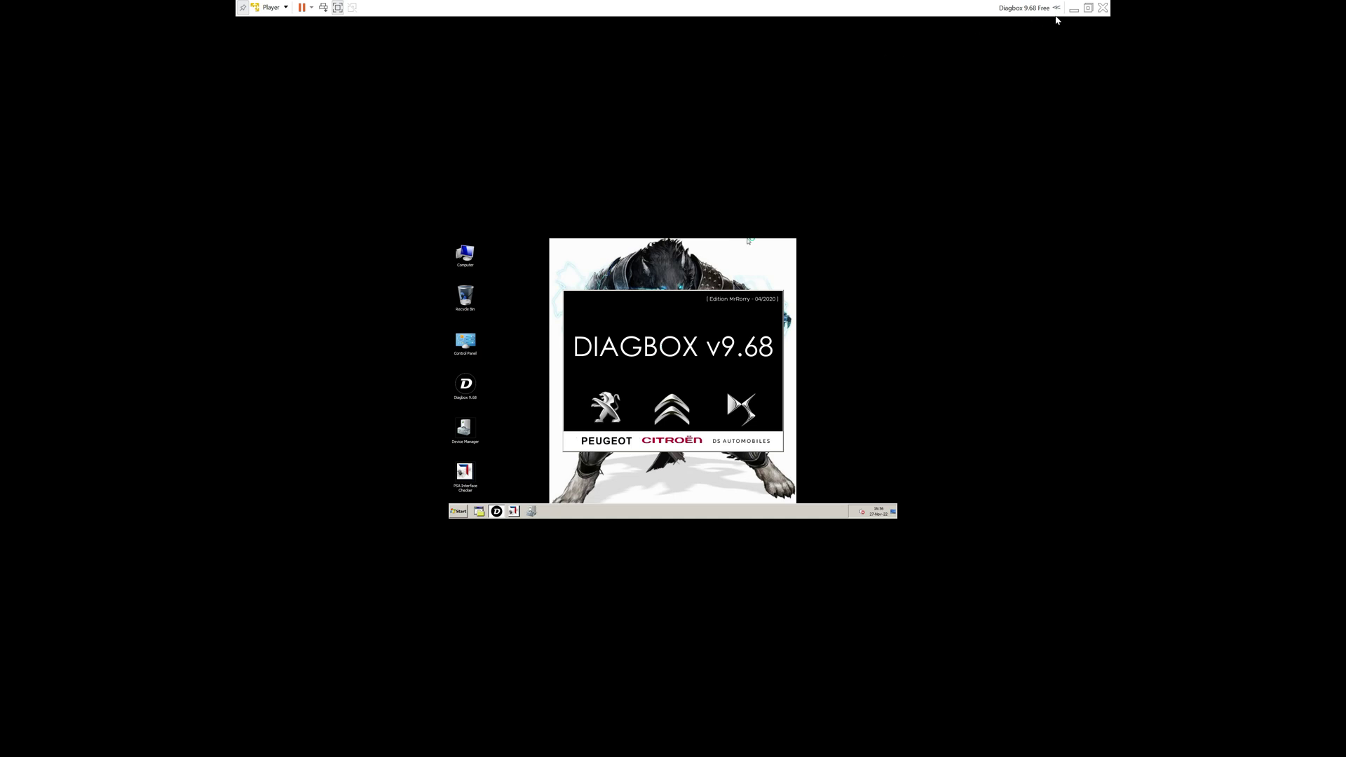
pyautogui.click(1086, 10)
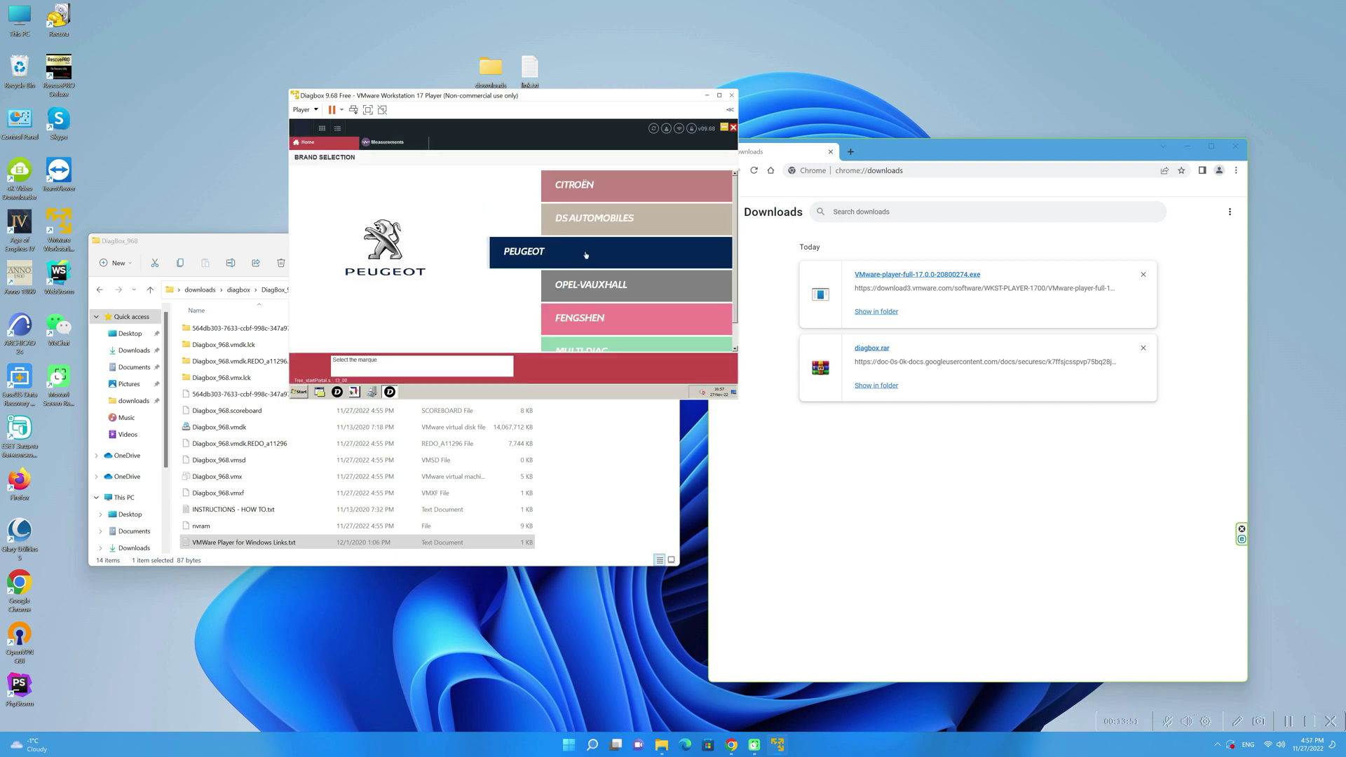
# - Choose the Peugeot brand in Diagbox and select the 5008 (P87) vehicle
pyautogui.click(586, 255)
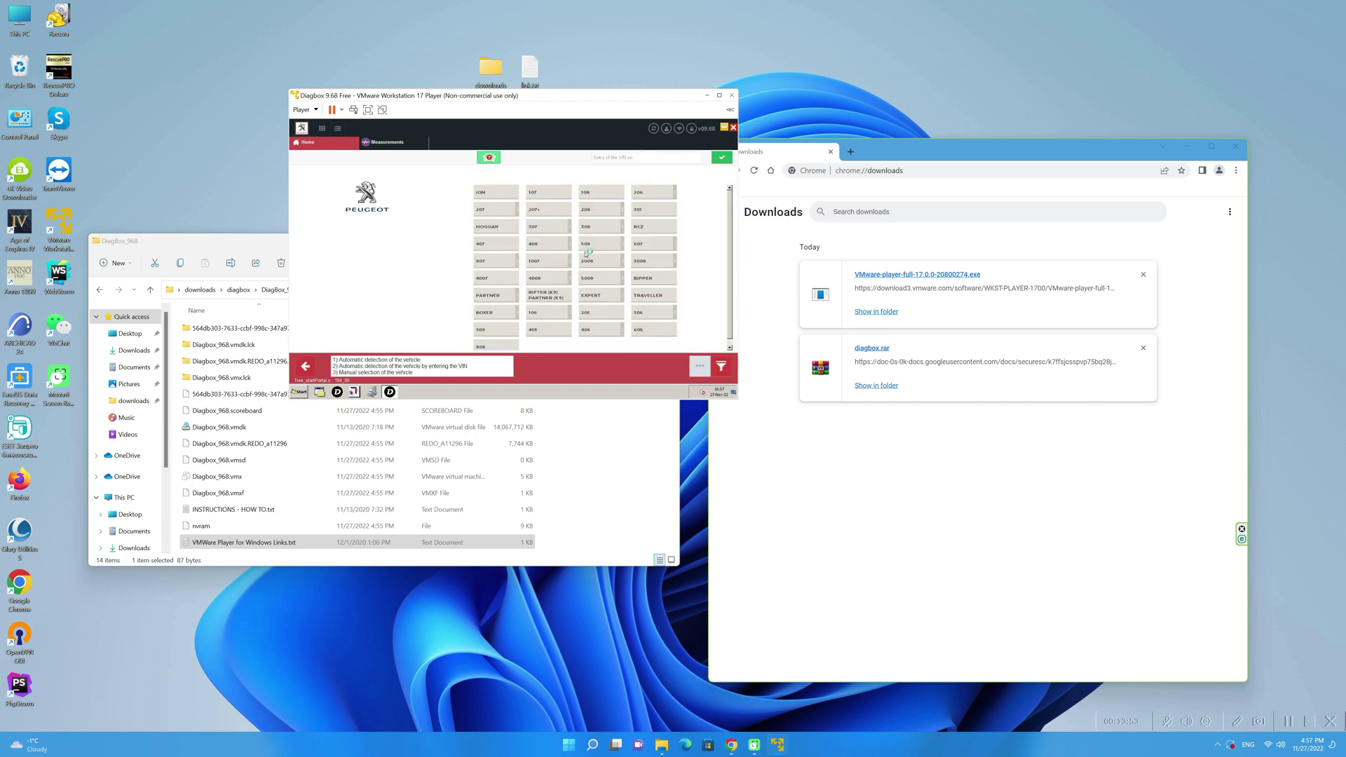
pyautogui.moveTo(595, 282)
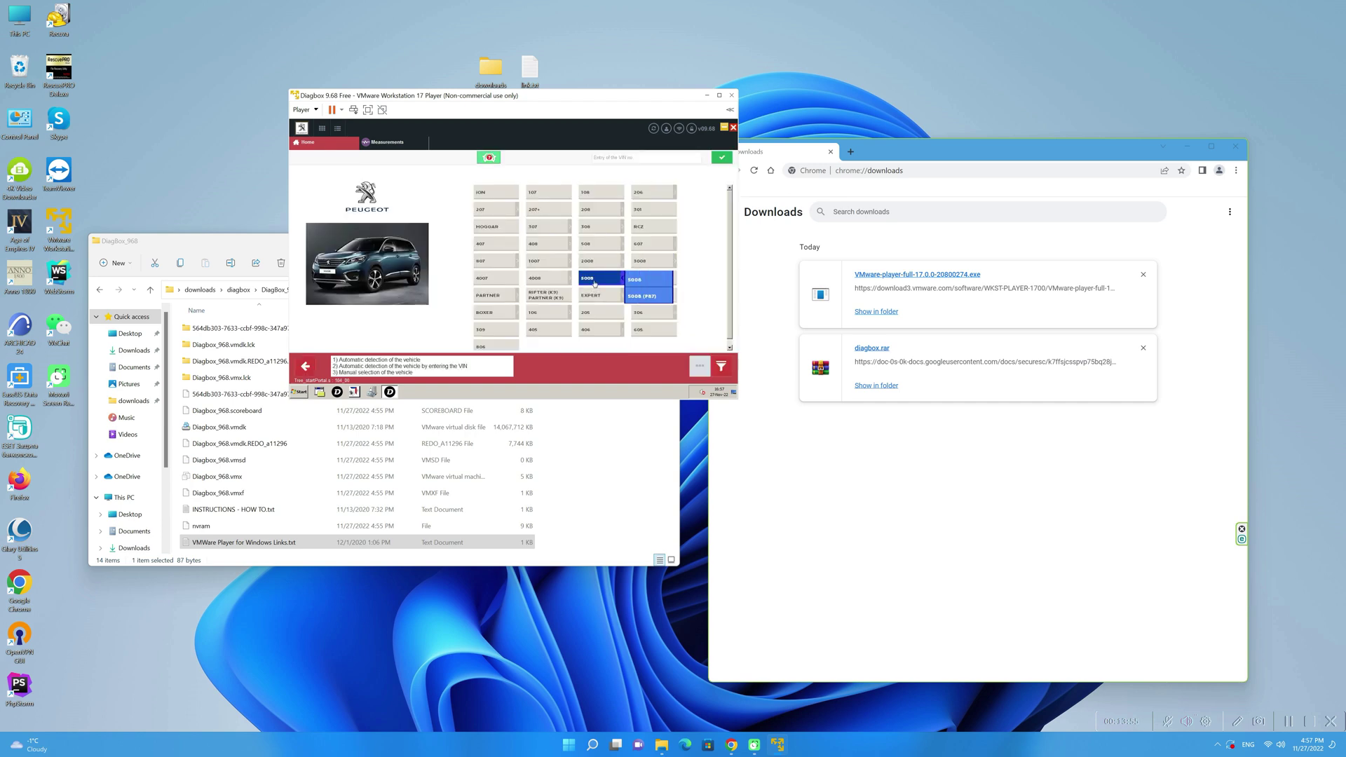
pyautogui.click(642, 297)
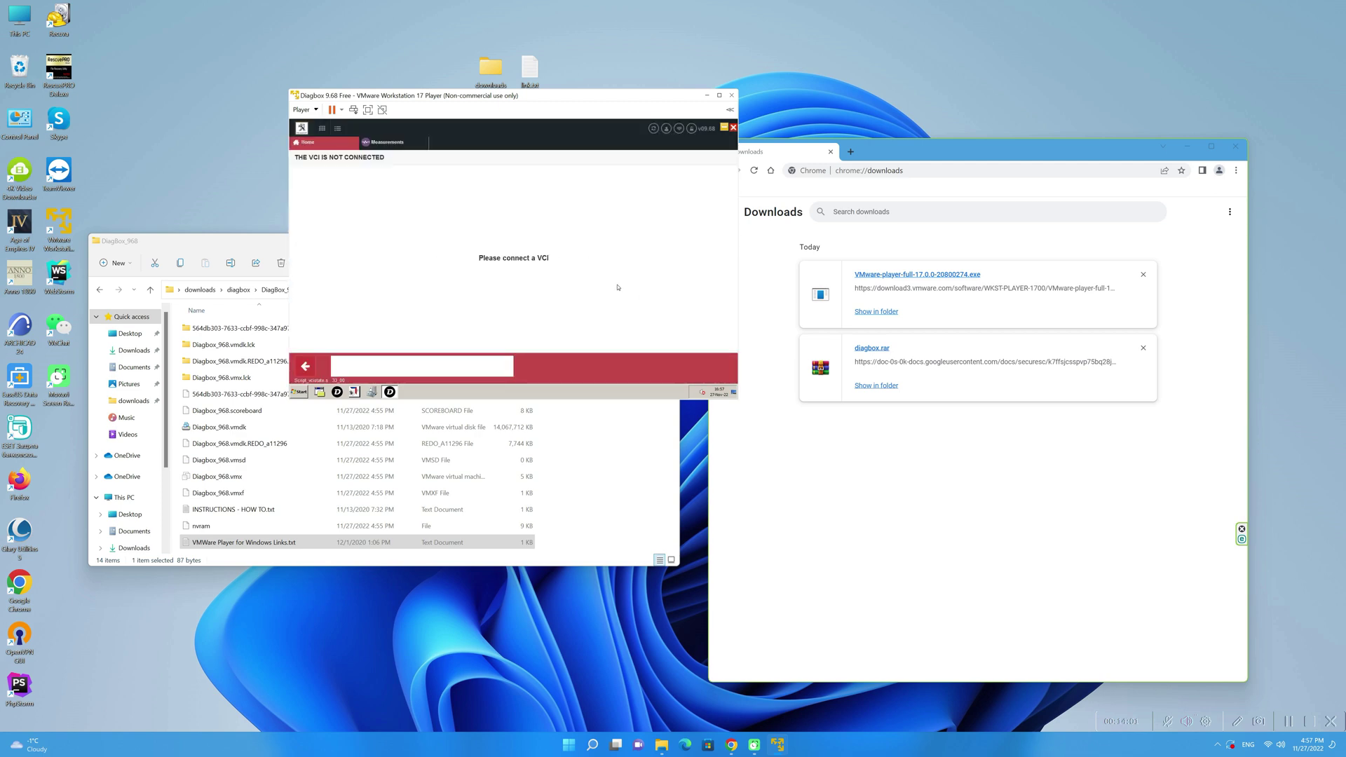
# - Suspend the virtual machine and exit the Player, and close the DiagBox_968 folder and browser windows
pyautogui.click(332, 109)
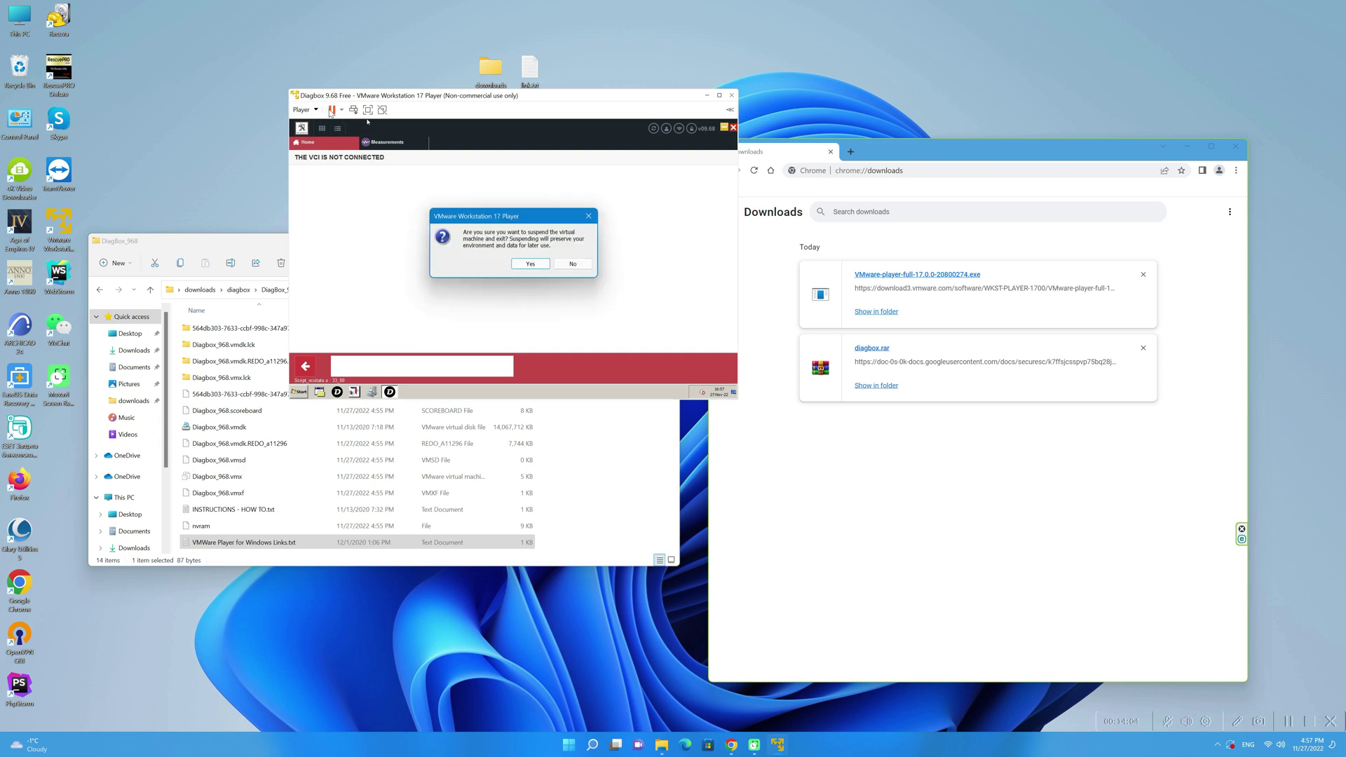
pyautogui.click(523, 265)
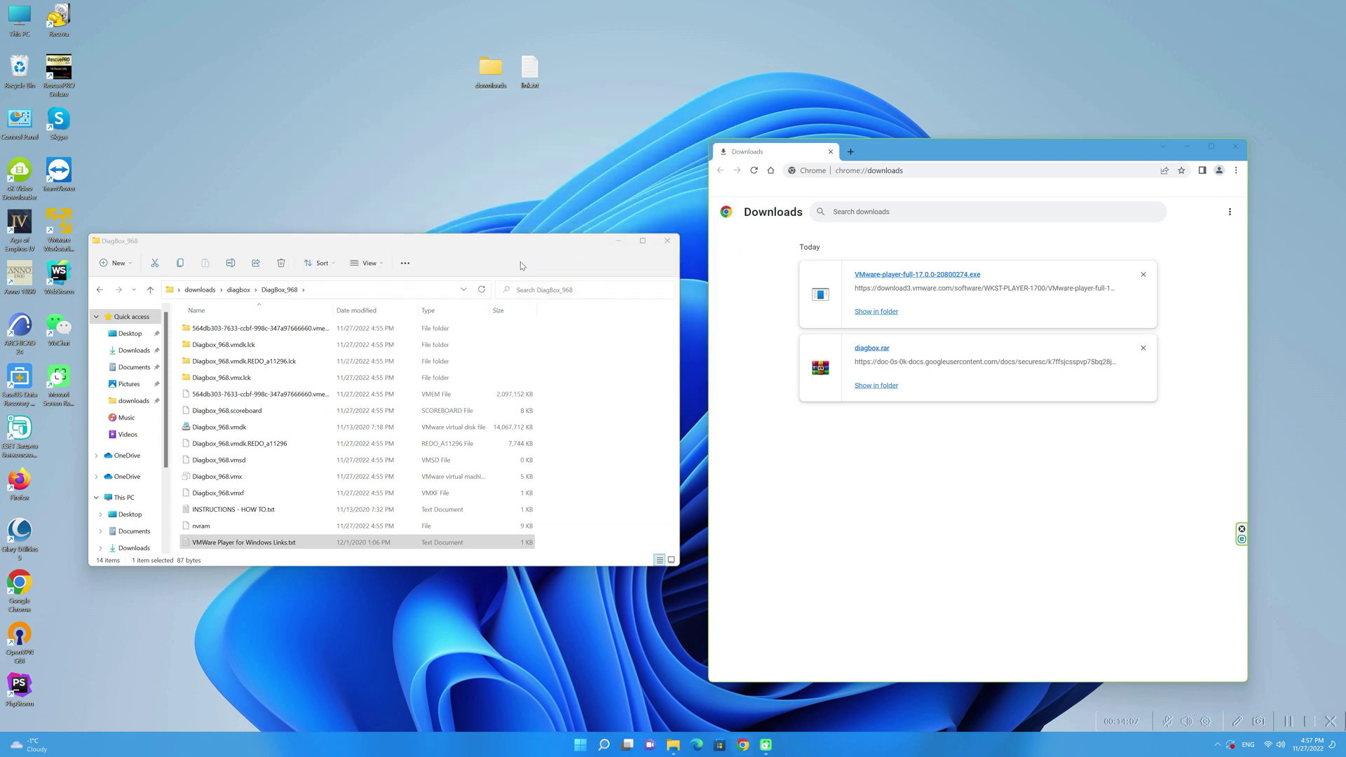
pyautogui.click(667, 243)
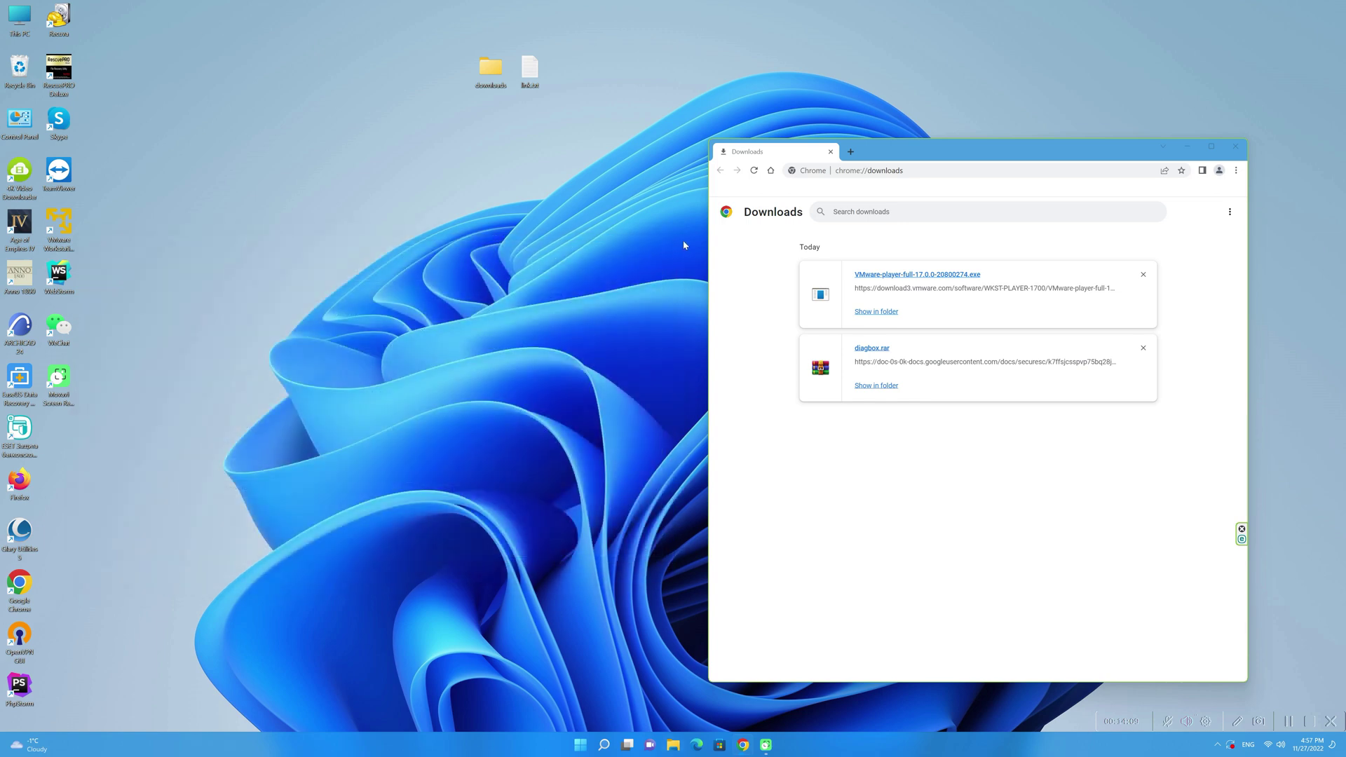
pyautogui.click(1238, 153)
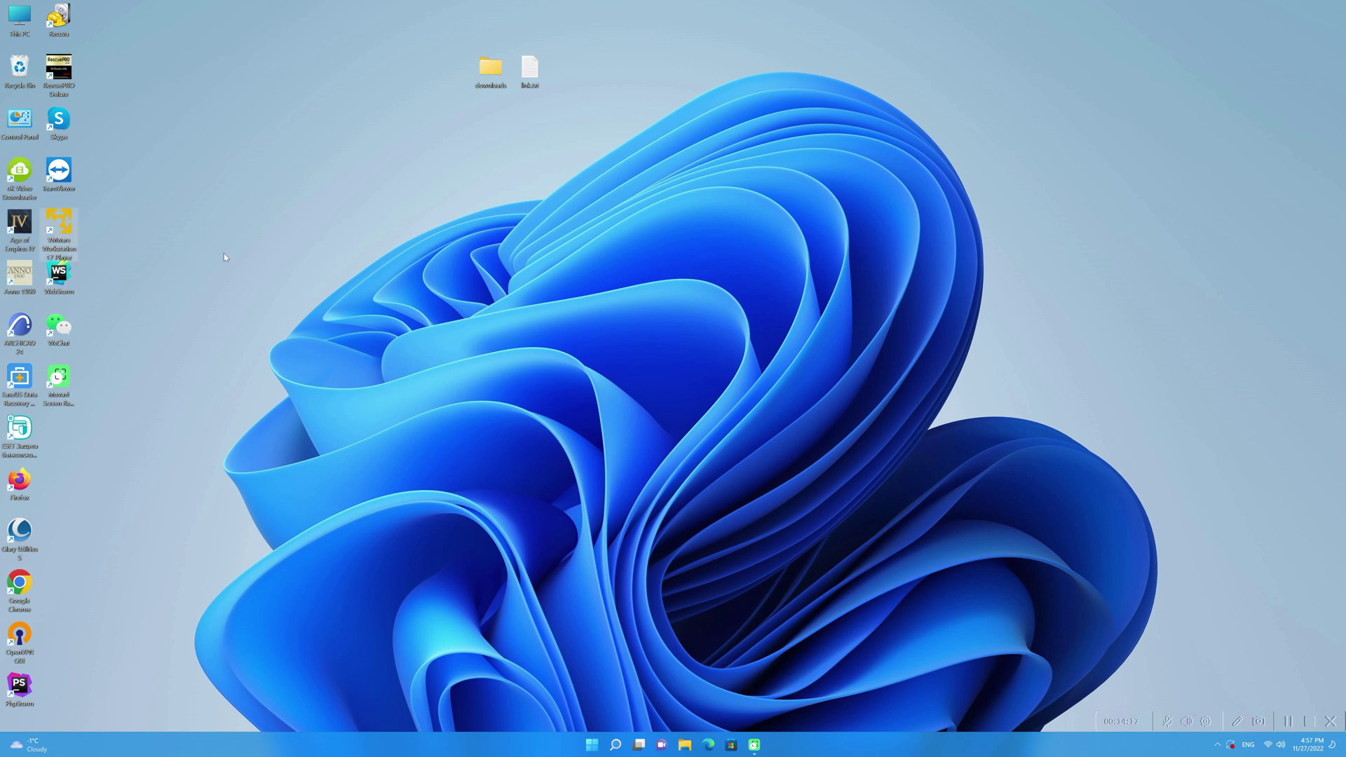
# - Reopen VMware Workstation 17 Player, resume the suspended Diagbox 9.68 Free virtual machine, and suspend it again
pyautogui.doubleClick(59, 226)
pyautogui.click(99, 107)
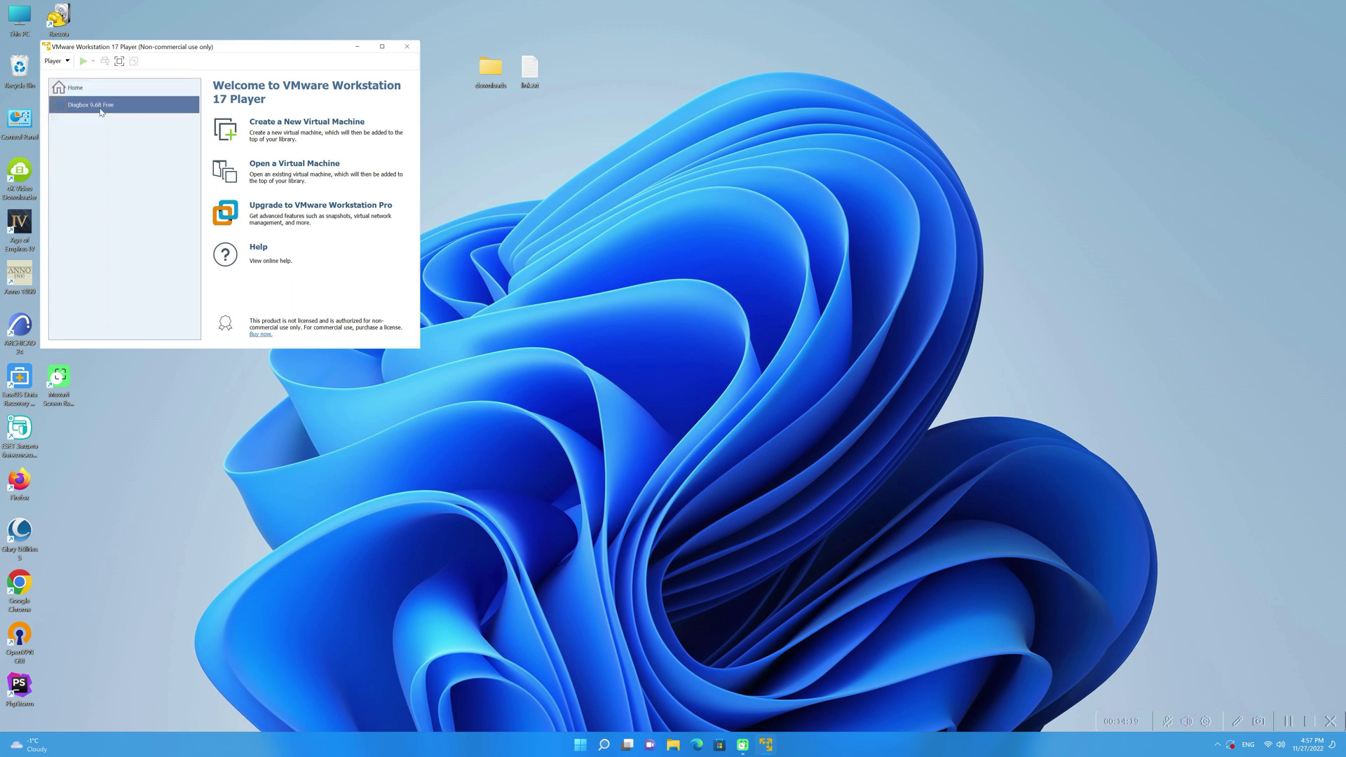
pyautogui.moveTo(211, 50); pyautogui.dragTo(710, 251)
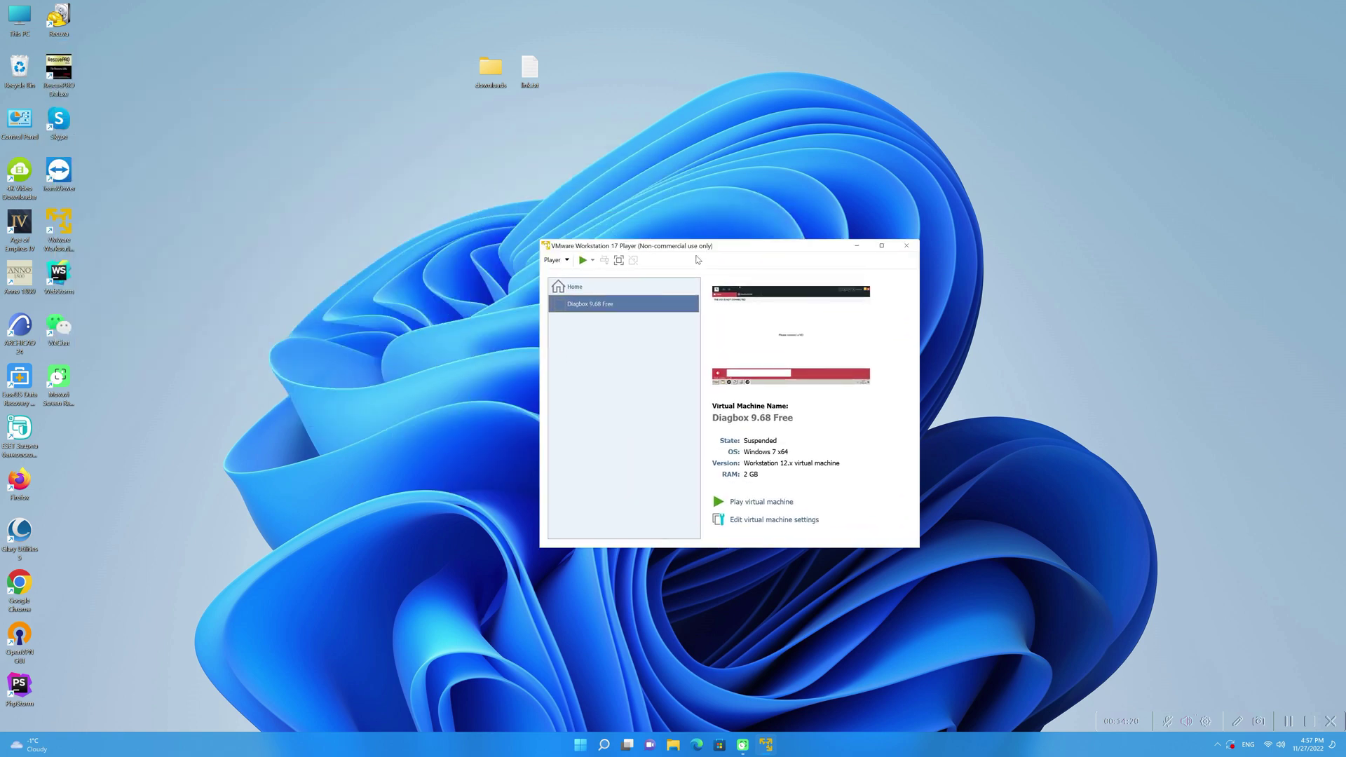
pyautogui.click(584, 261)
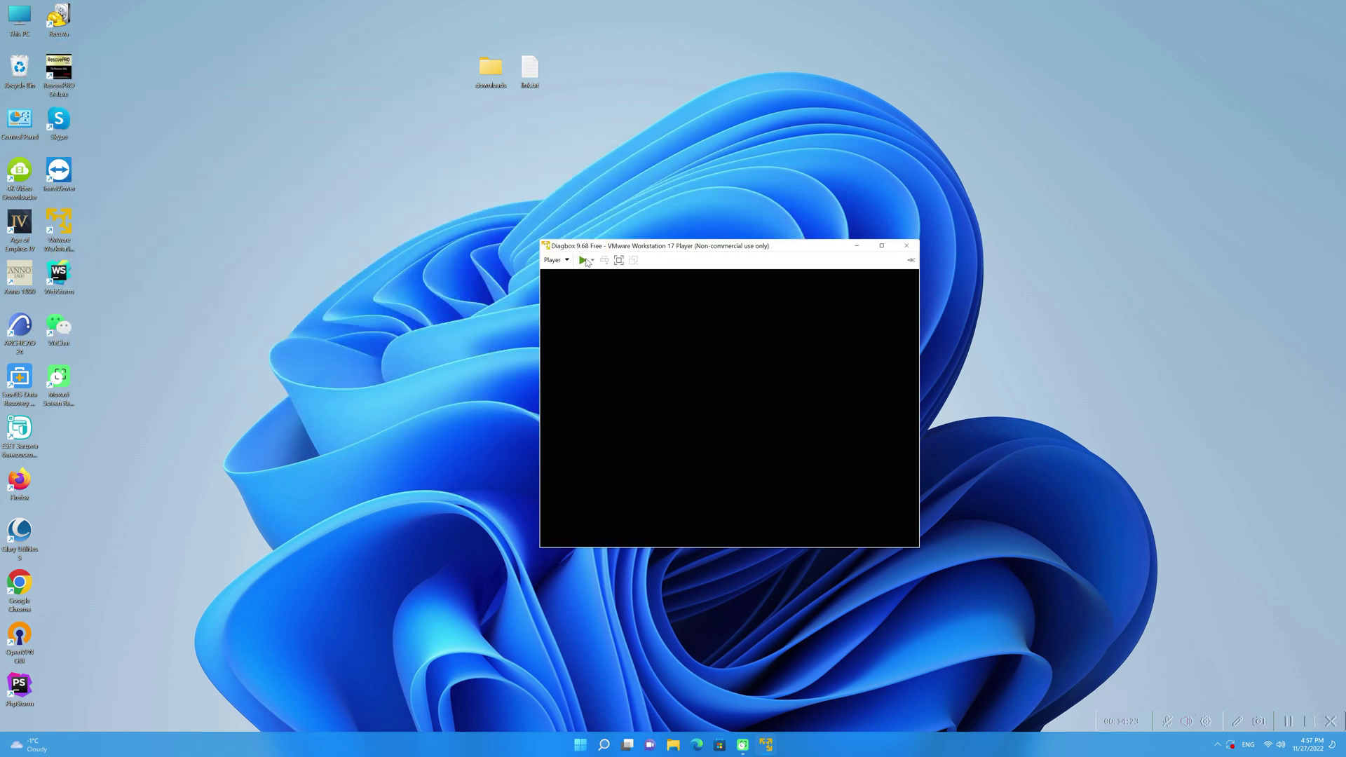
pyautogui.click(759, 426)
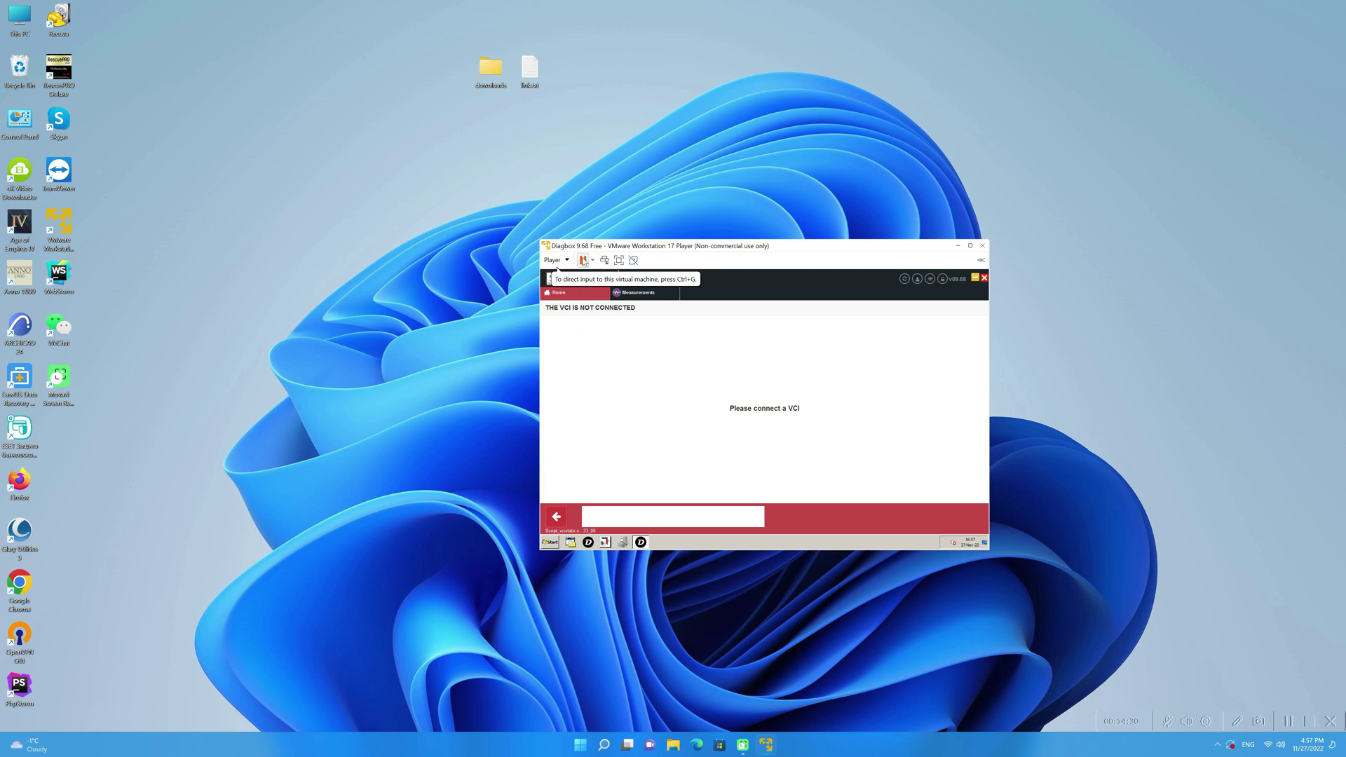
pyautogui.click(583, 260)
pyautogui.click(775, 417)
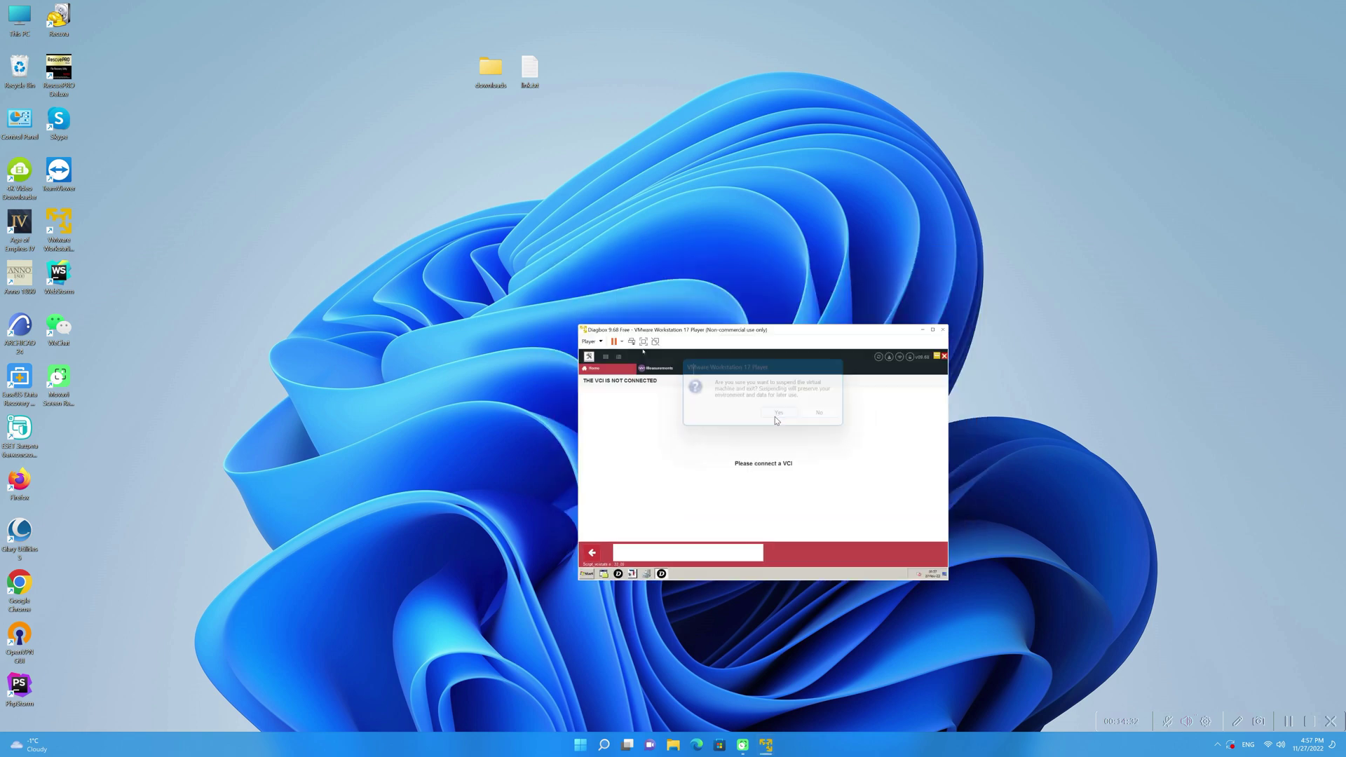